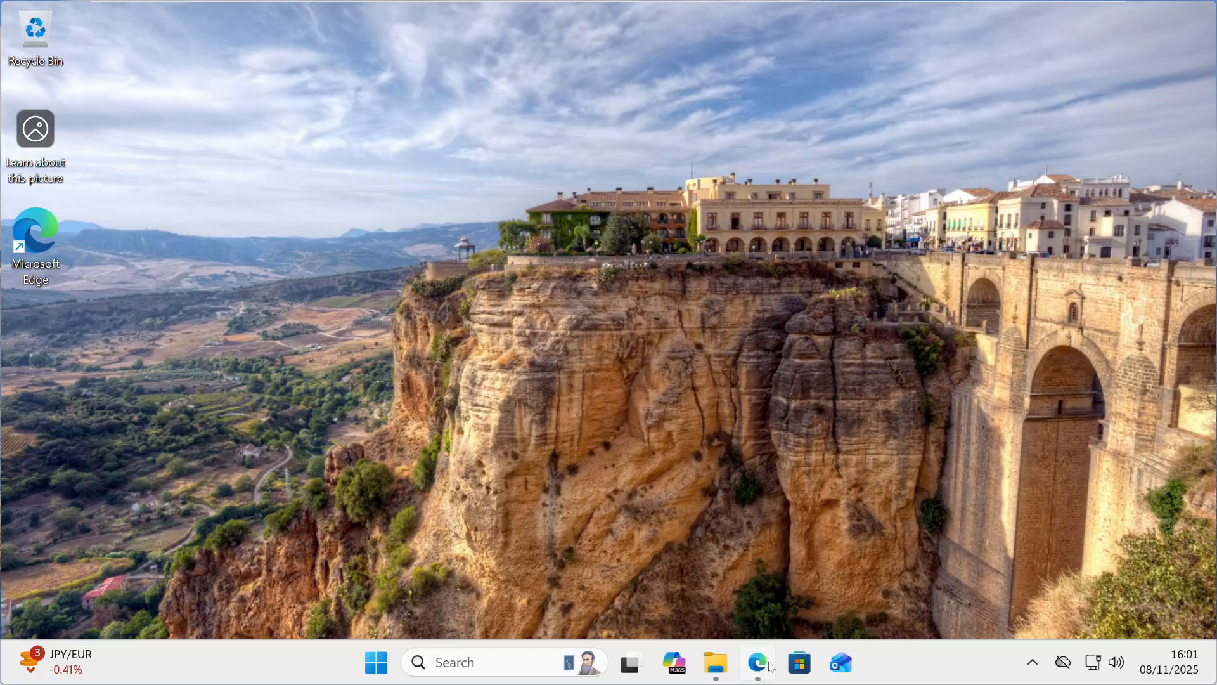
# Search for "windows 11 iso" in Microsoft Edge and open Microsoft's Download Windows 11 page from the results
pyautogui.click(757, 663)
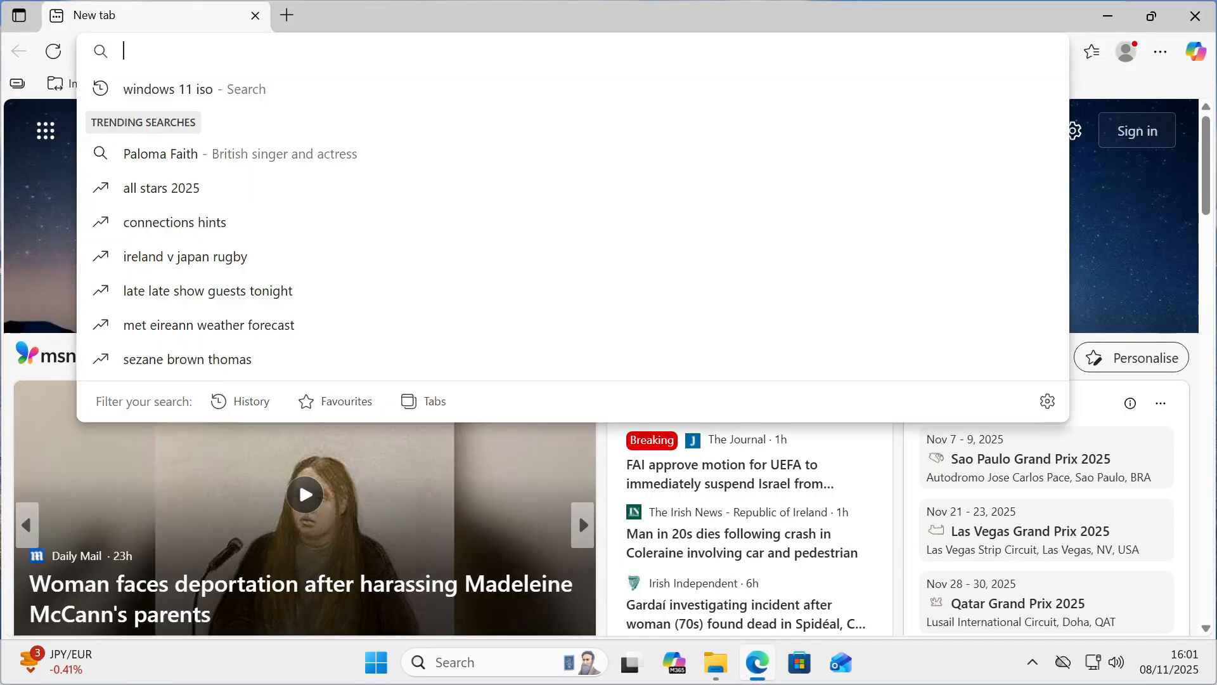
pyautogui.write('WINDOWS')
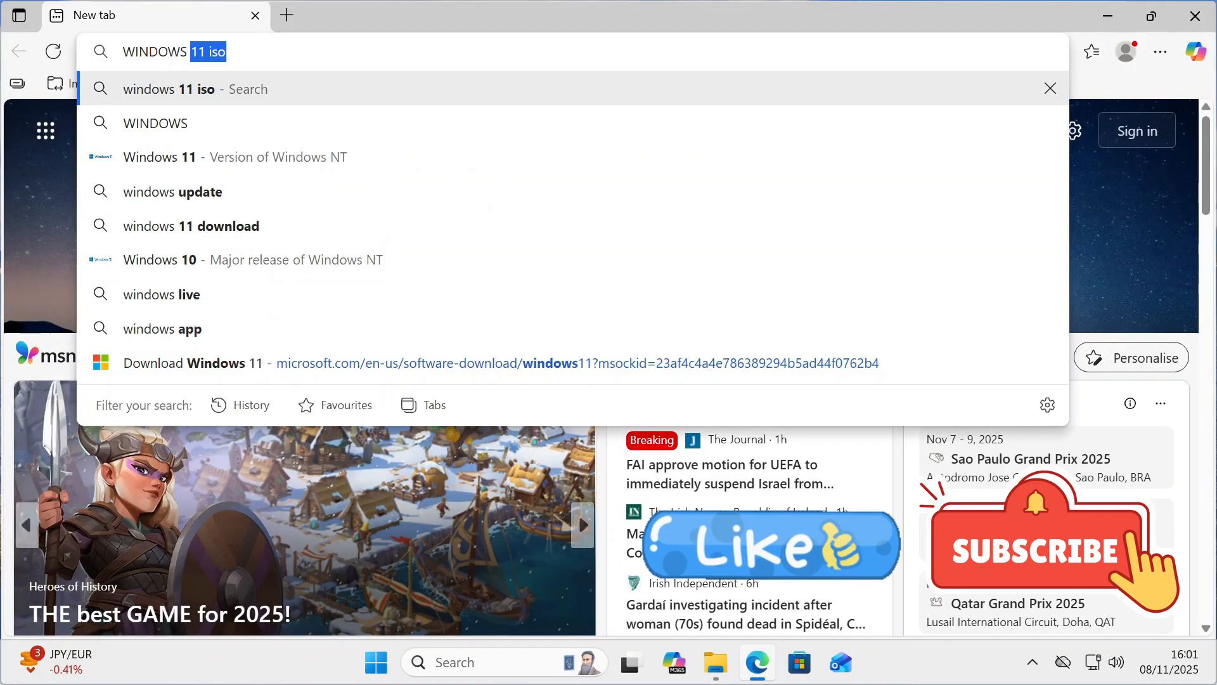
pyautogui.press('Return')
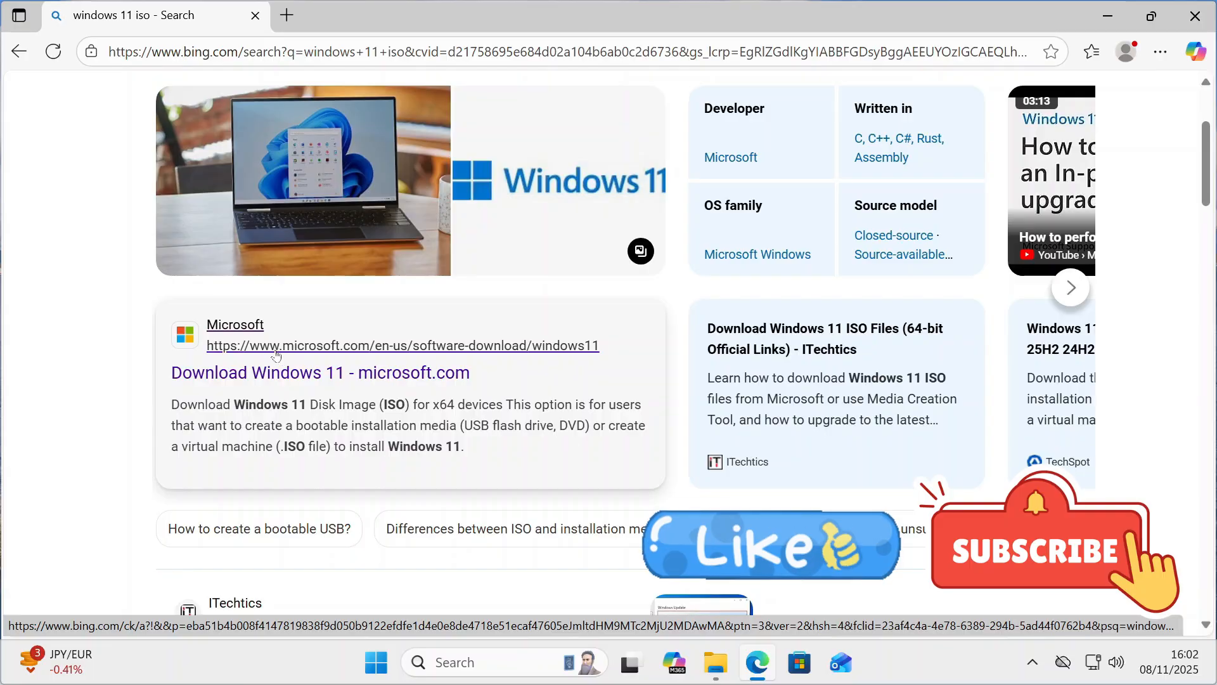
pyautogui.click(237, 383)
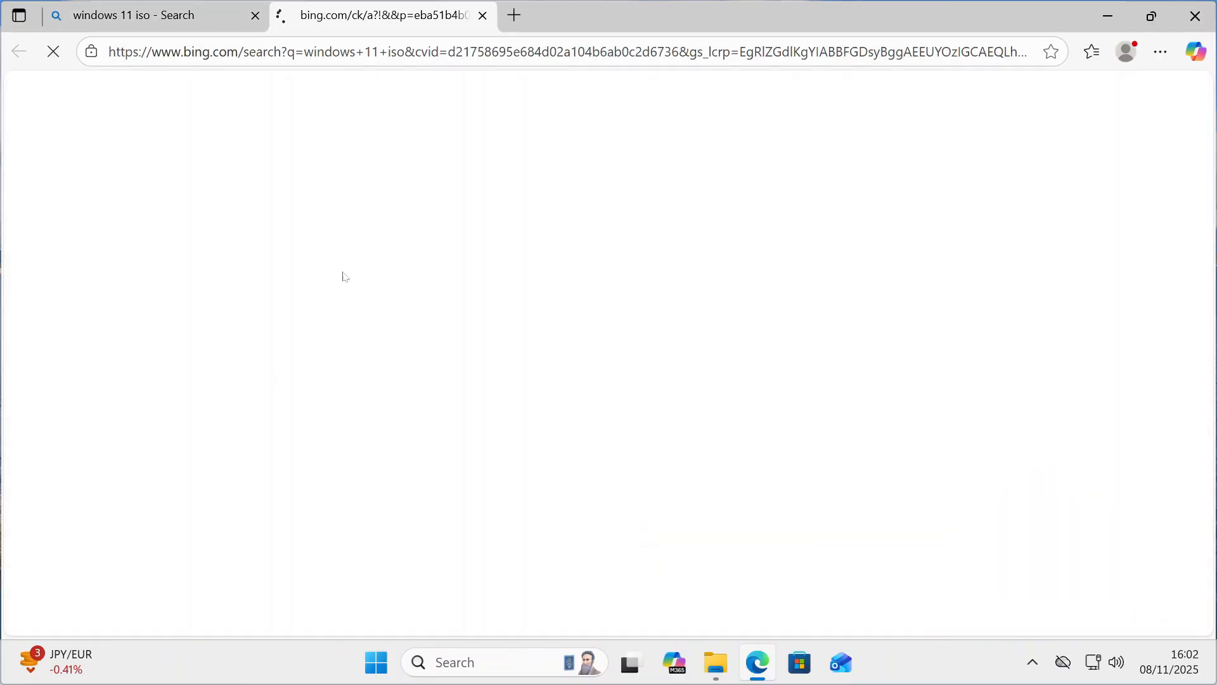
# Highlight the current release version, and download the media creation tool offered under Create Windows 11 Installation Media
pyautogui.moveTo(64, 204); pyautogui.dragTo(381, 206)
pyautogui.hotkey('ctrl', 'c')
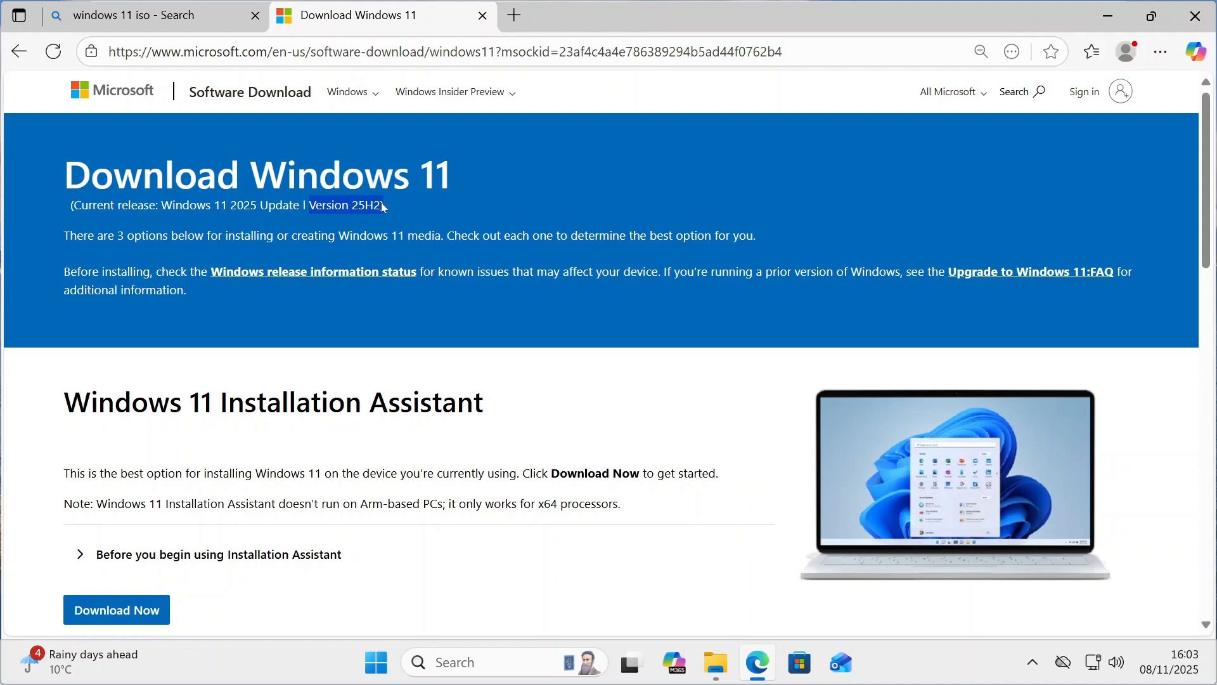
pyautogui.click(382, 207)
pyautogui.scroll(-5, 602, 352)
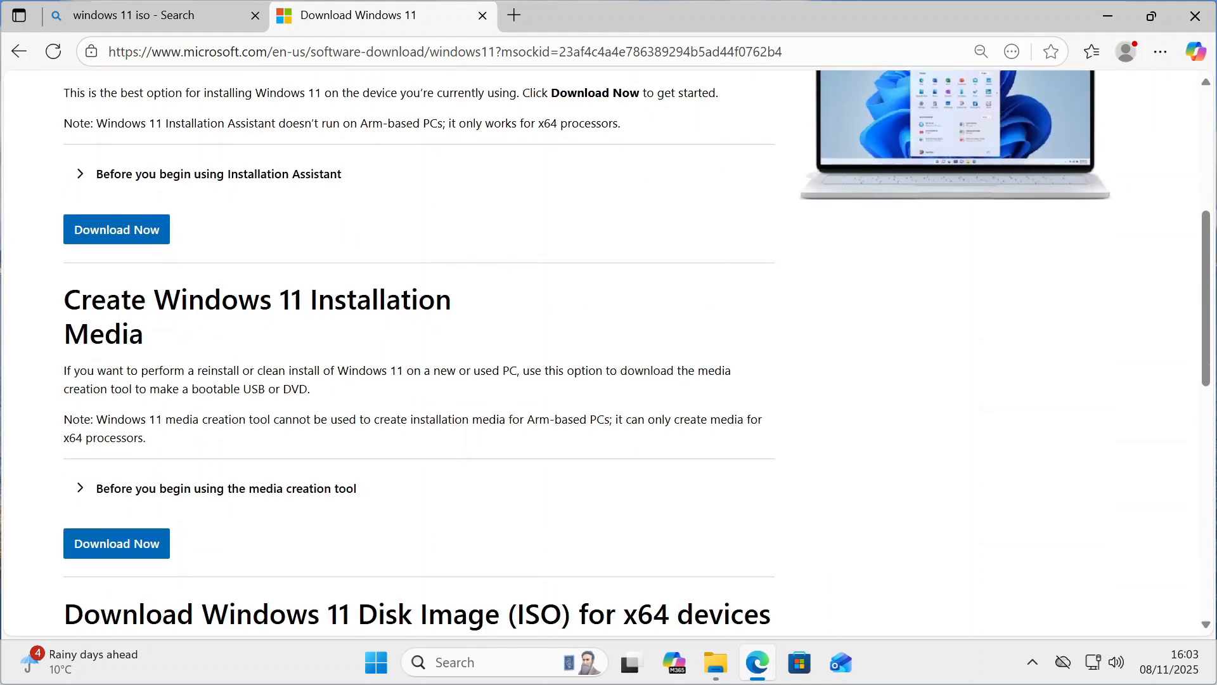
pyautogui.moveTo(154, 298); pyautogui.dragTo(183, 345)
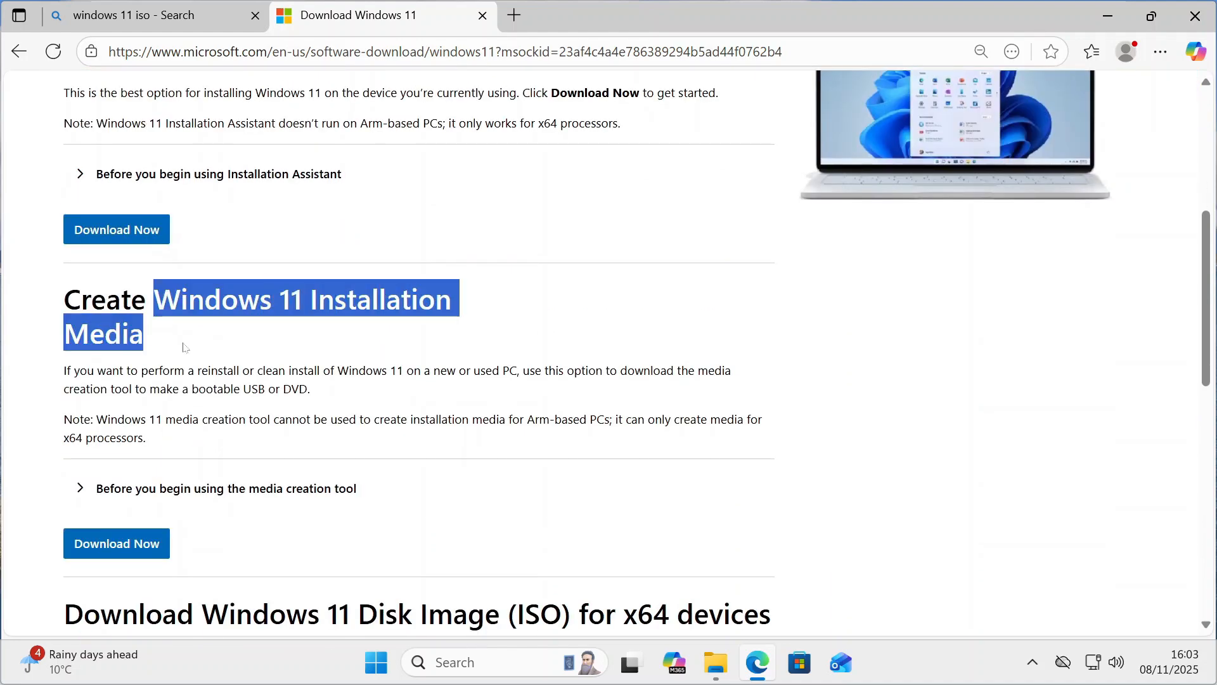
pyautogui.click(112, 545)
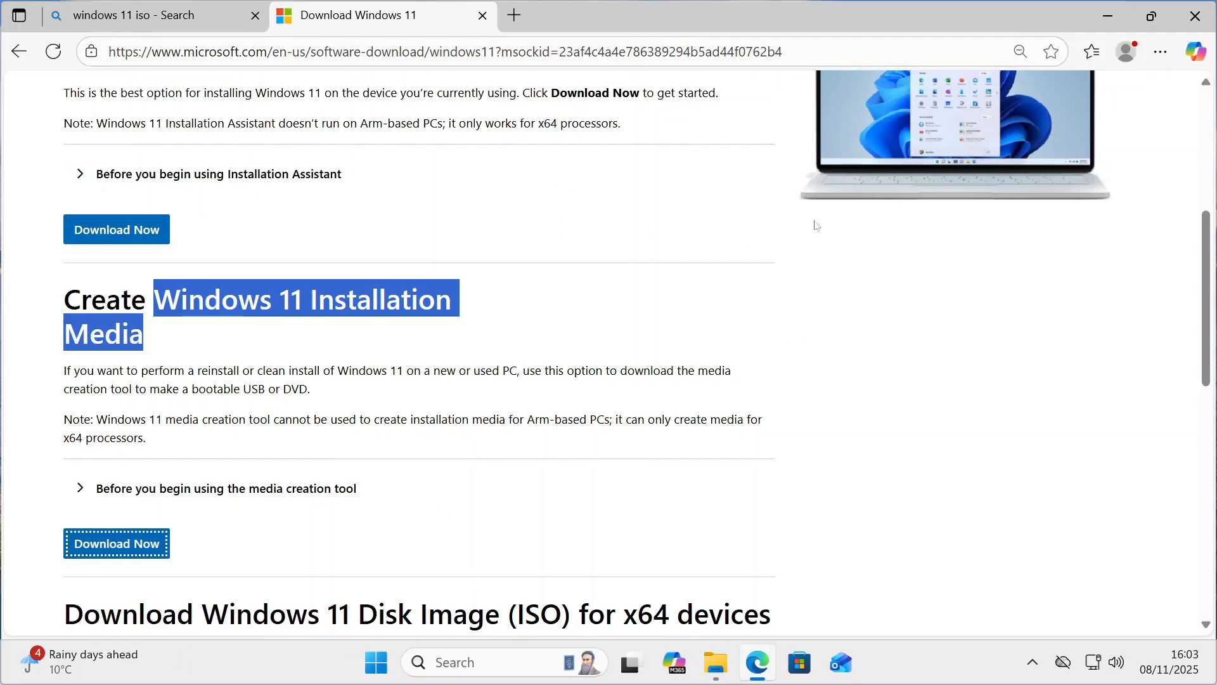
pyautogui.scroll(-1, 888, 198)
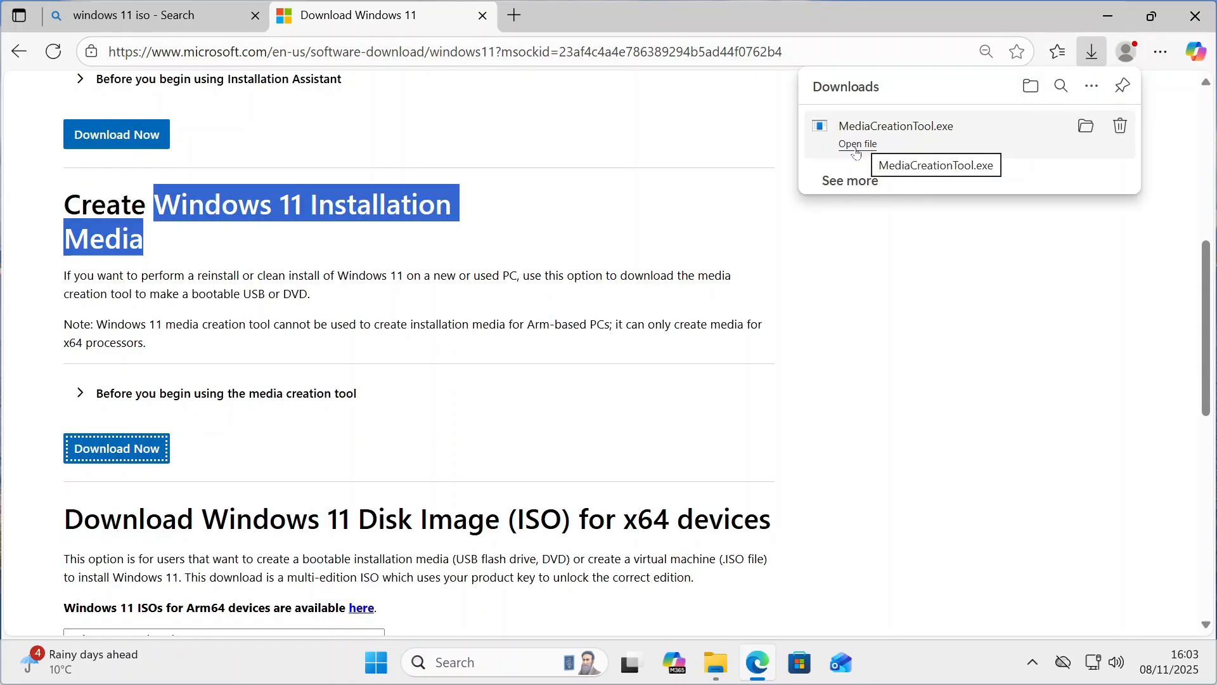
# Switch to File Explorer, maximised, with the Downloads folder in one tab and This PC in a second one to check the USB drive
pyautogui.click(716, 663)
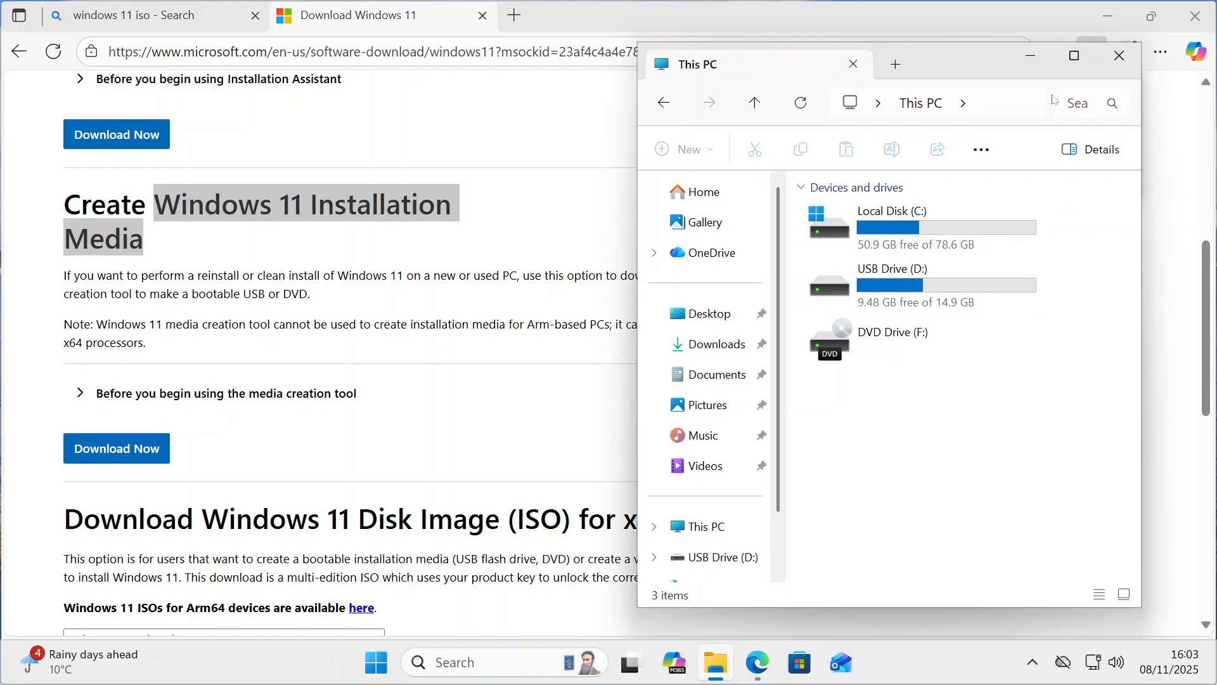
pyautogui.click(1075, 56)
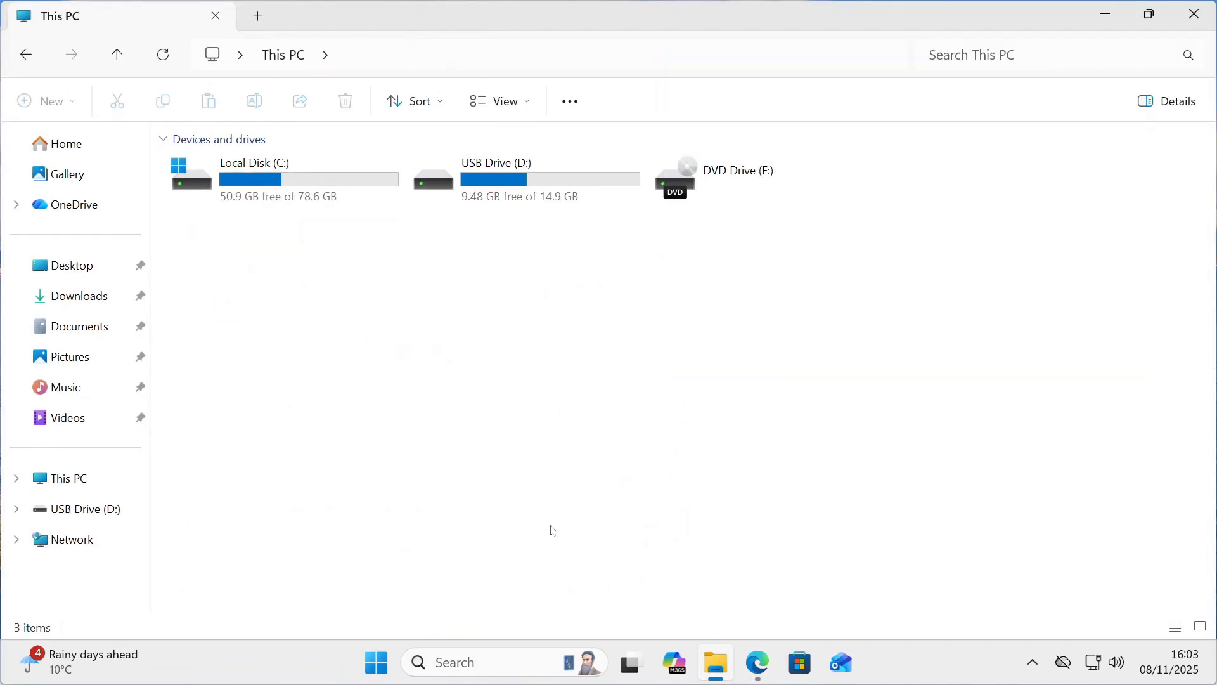
pyautogui.click(63, 309)
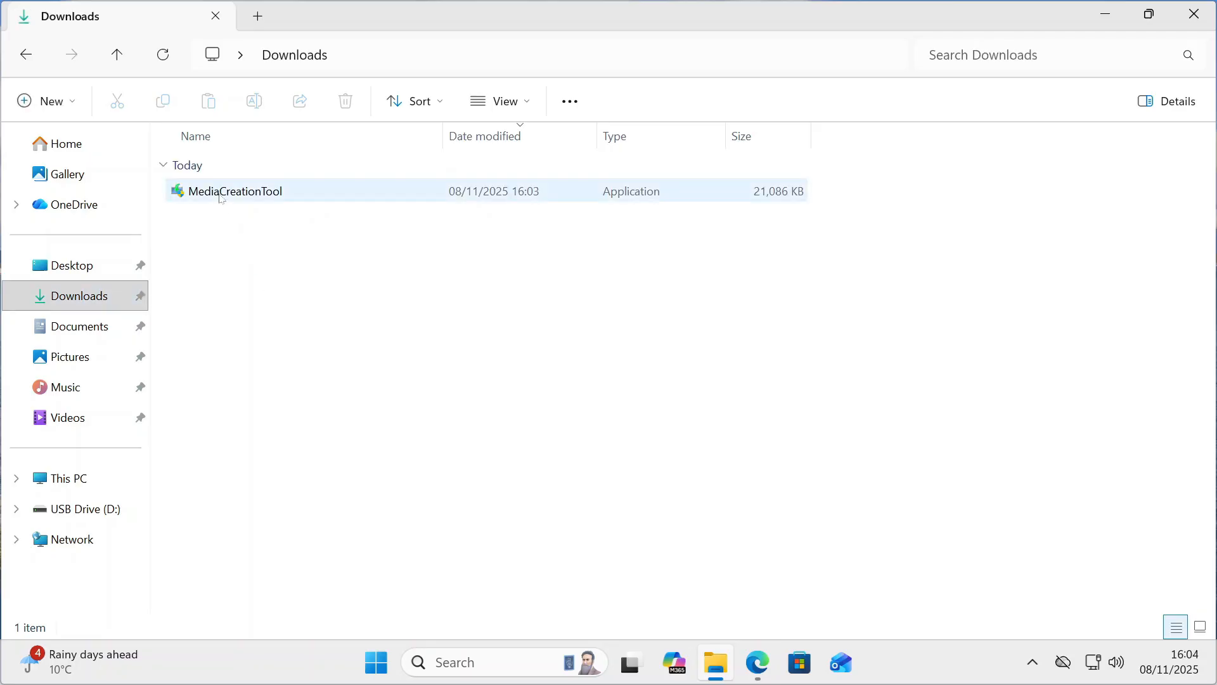
pyautogui.moveTo(233, 196)
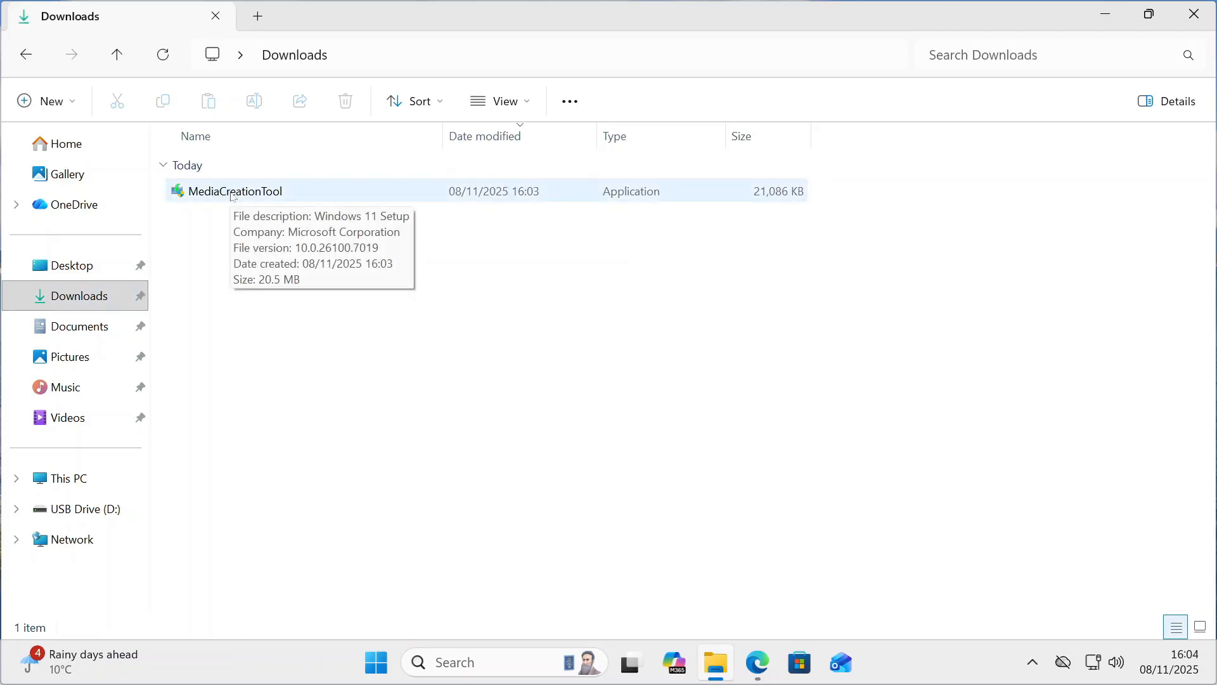
pyautogui.hotkey('ctrl', 't')
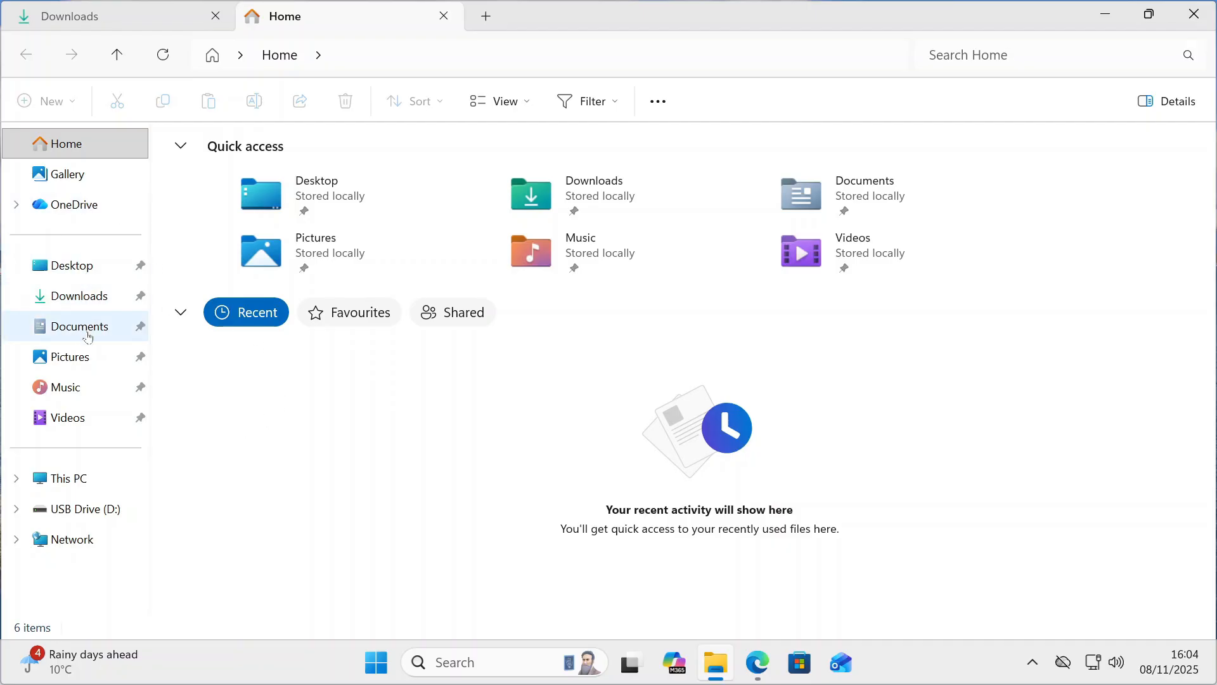
pyautogui.click(70, 478)
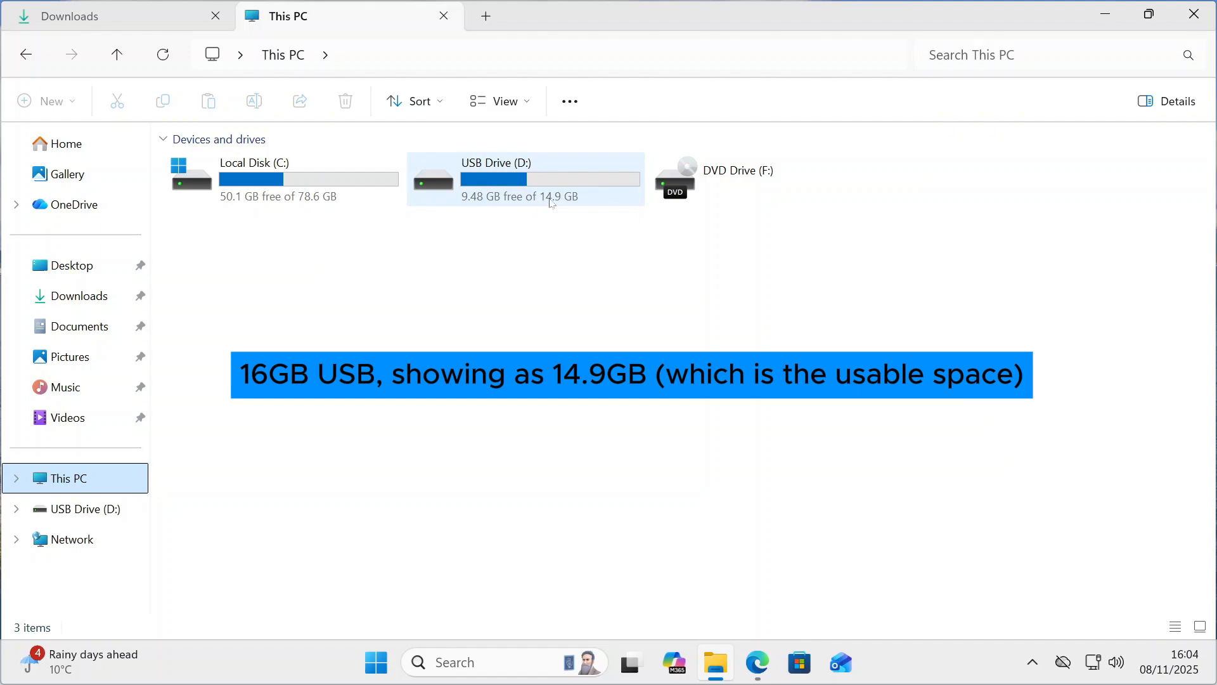
# Run MediaCreationTool from Downloads, allow it to make changes, minimise the browser and continue Windows 11 Setup to the language and edition choice
pyautogui.click(132, 24)
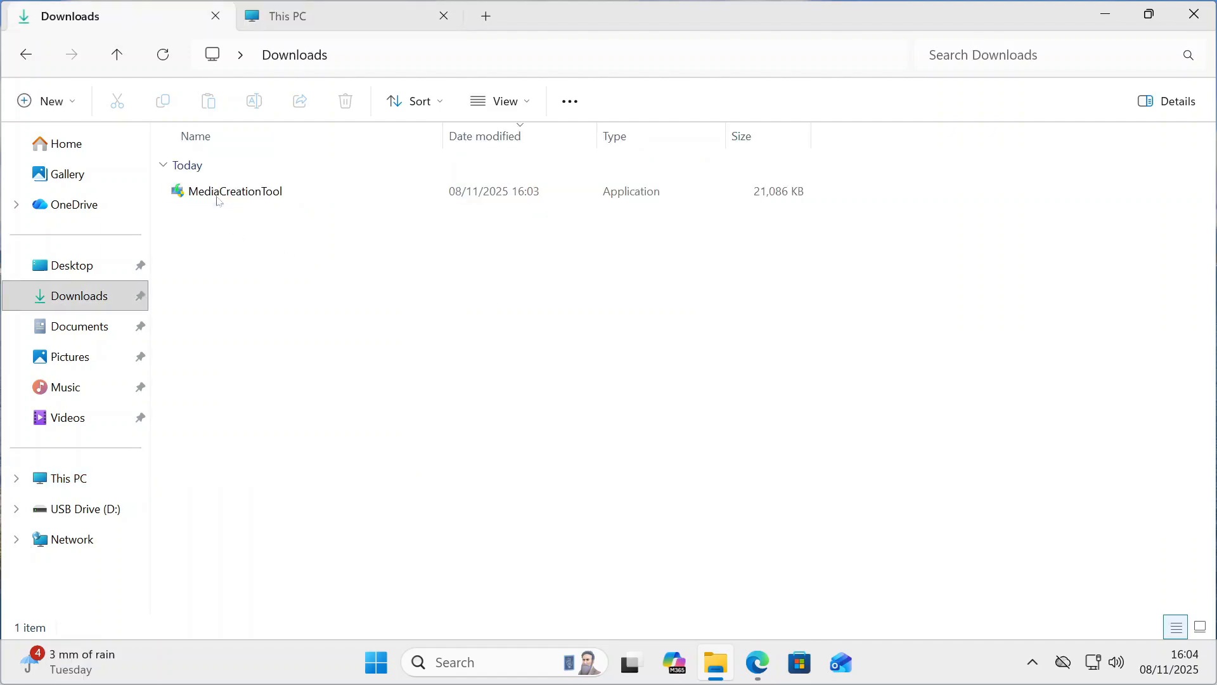
pyautogui.click(266, 196)
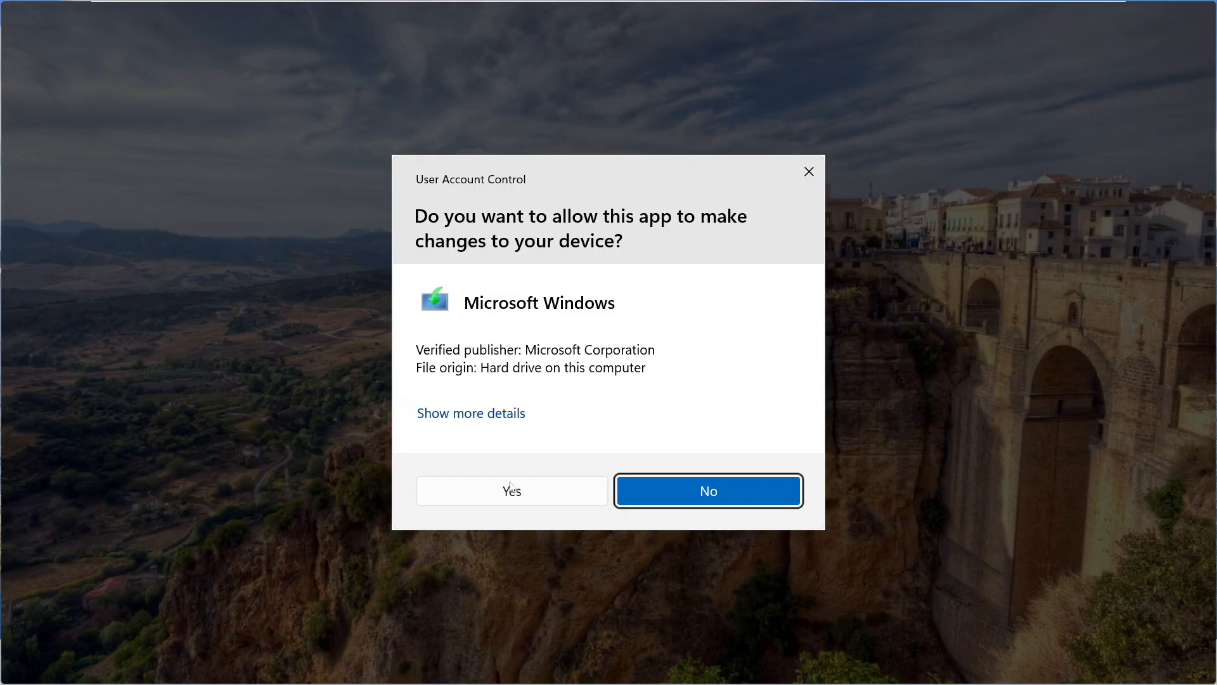
pyautogui.click(504, 492)
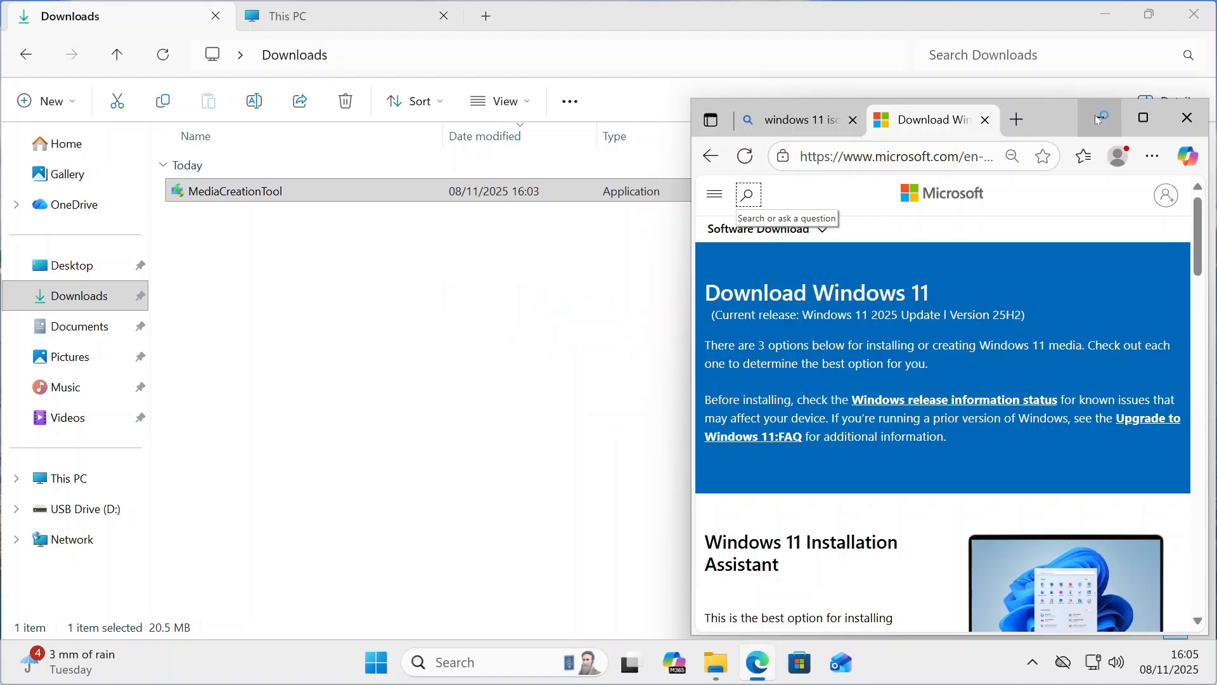
pyautogui.click(1098, 118)
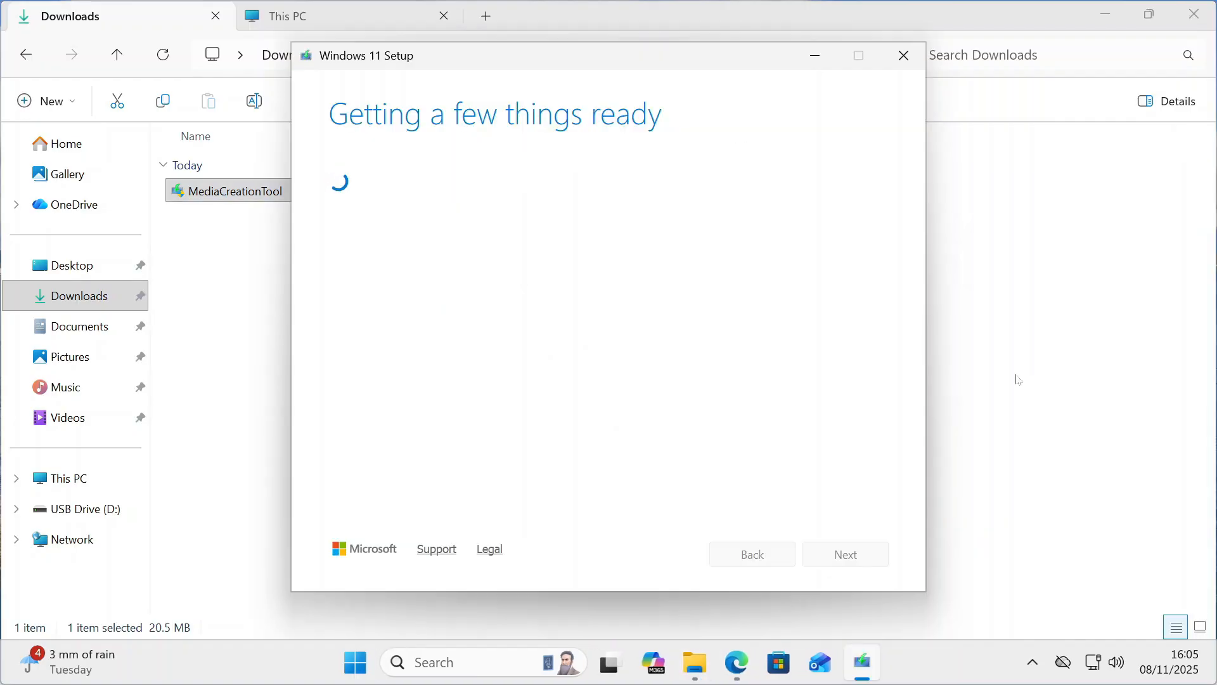
pyautogui.click(844, 552)
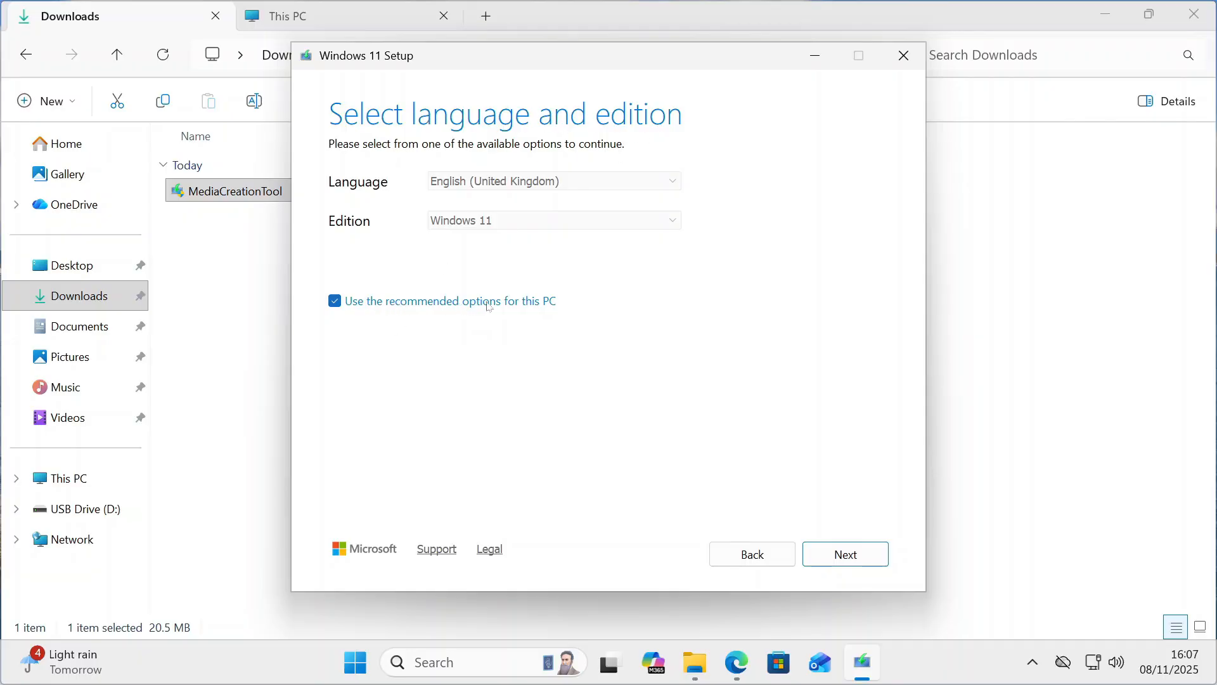
# Turn off the recommended options for this PC, review the available languages and editions, and restore the recommended options
pyautogui.click(338, 307)
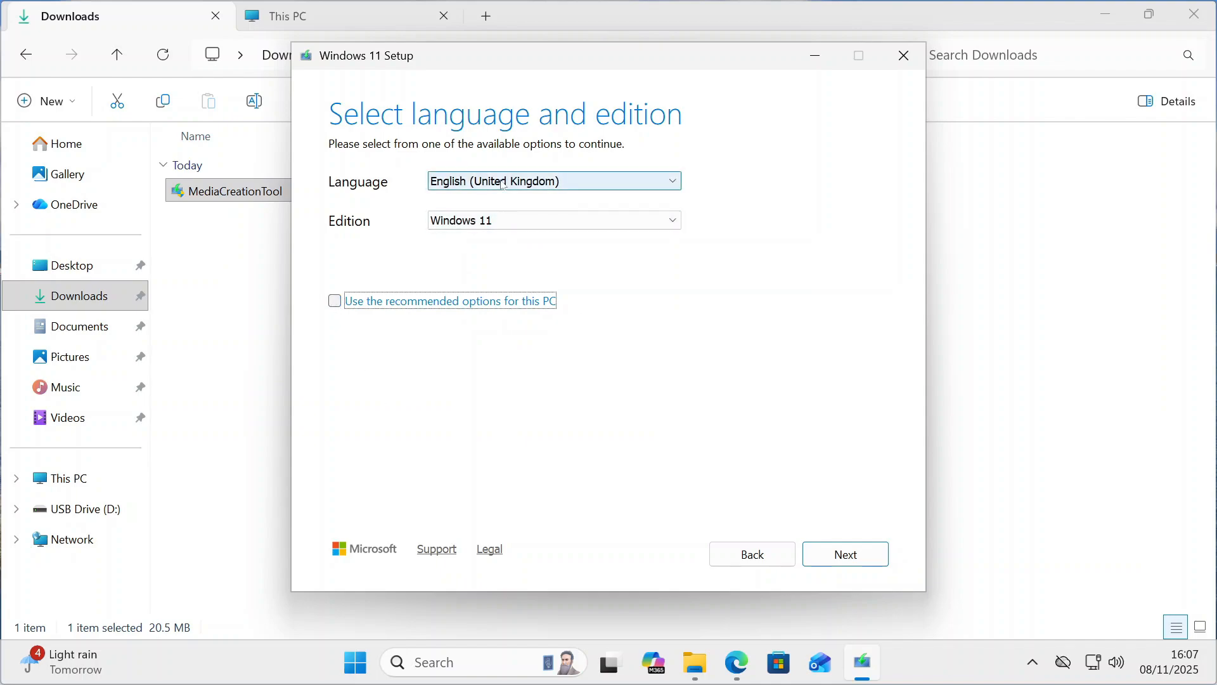
pyautogui.click(502, 182)
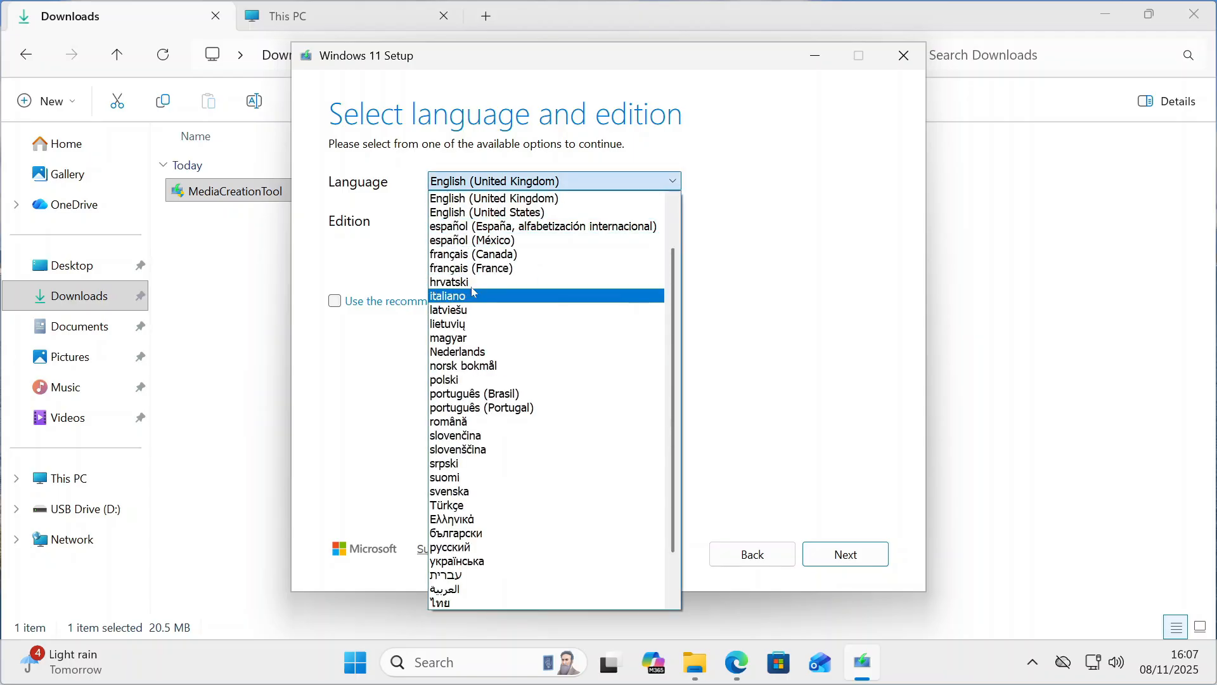
pyautogui.click(847, 282)
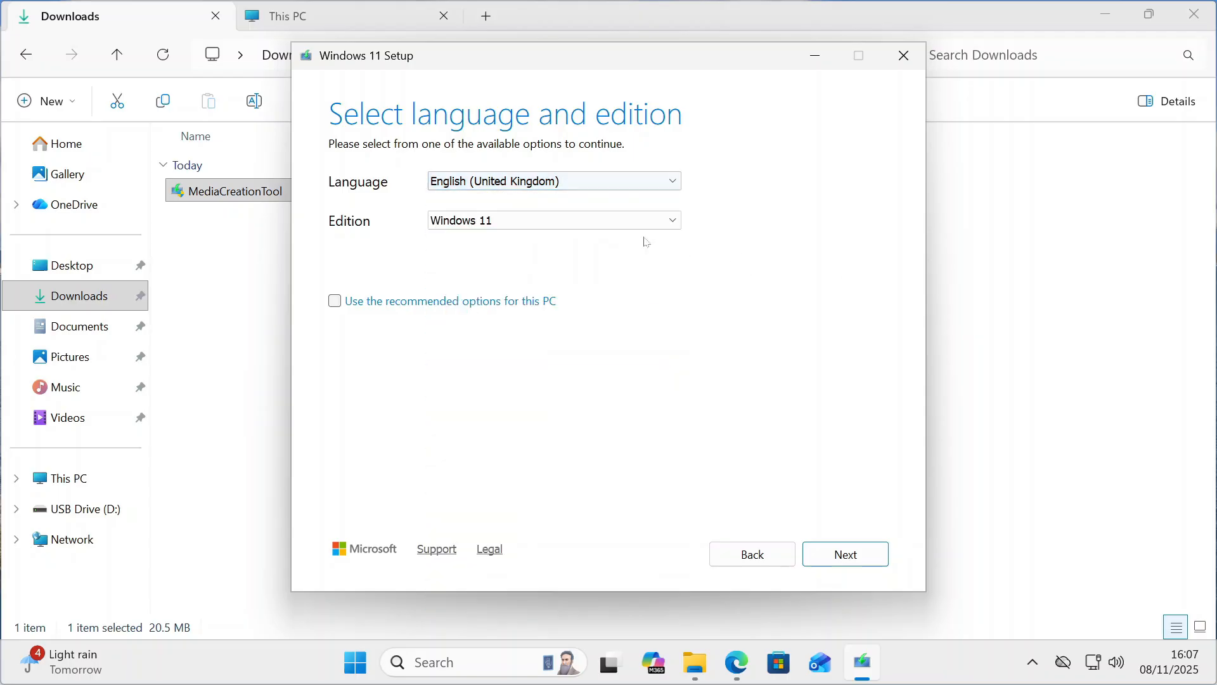
pyautogui.click(477, 226)
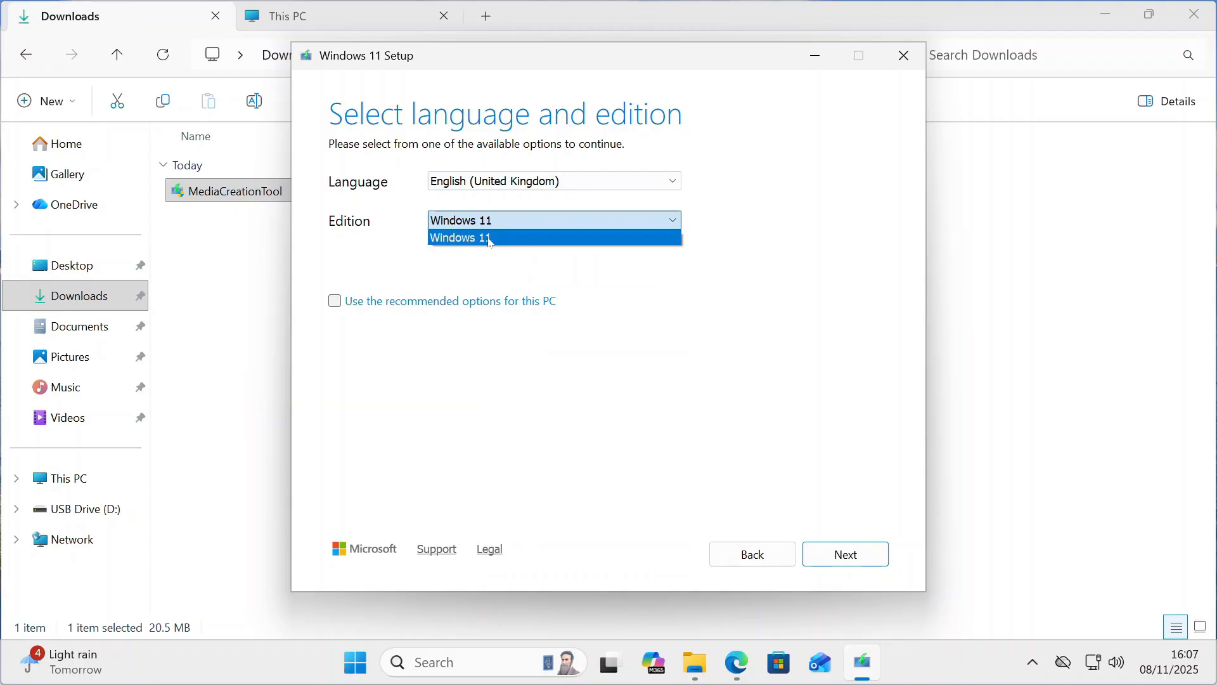
pyautogui.press('Tab')
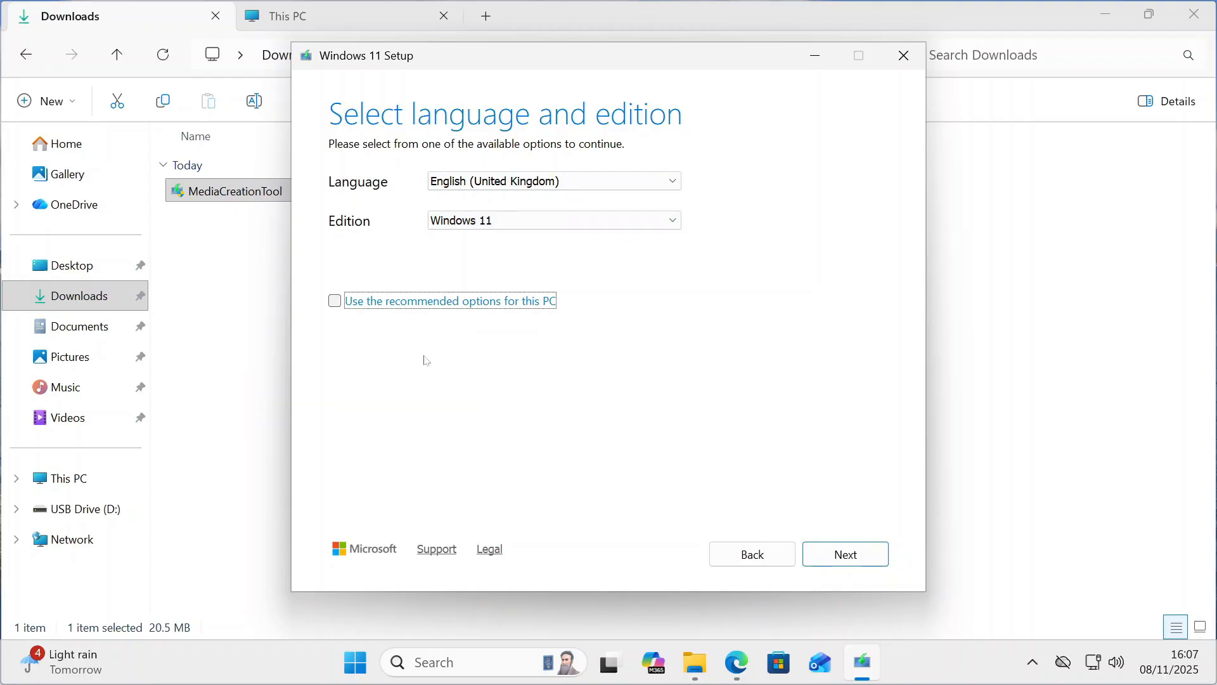
pyautogui.click(334, 301)
# Accept English (United Kingdom) and Windows 11, choose USB flash drive as the media, and continue to the drive selection
pyautogui.click(850, 556)
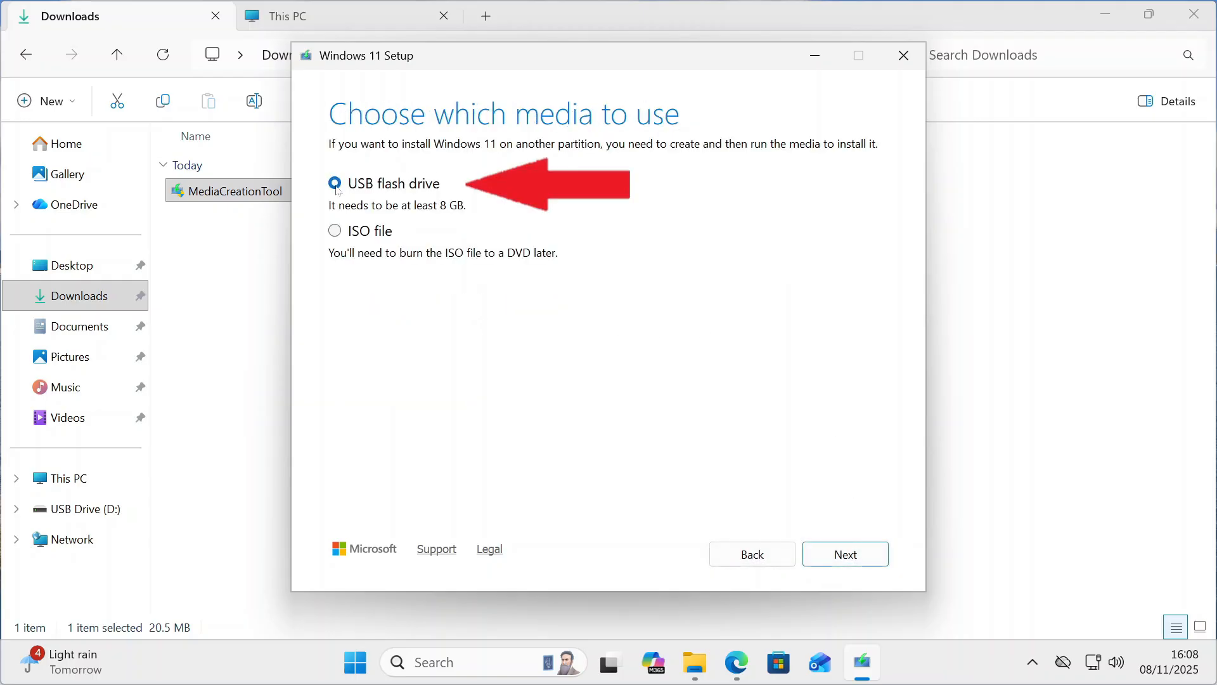
pyautogui.click(337, 190)
pyautogui.click(844, 554)
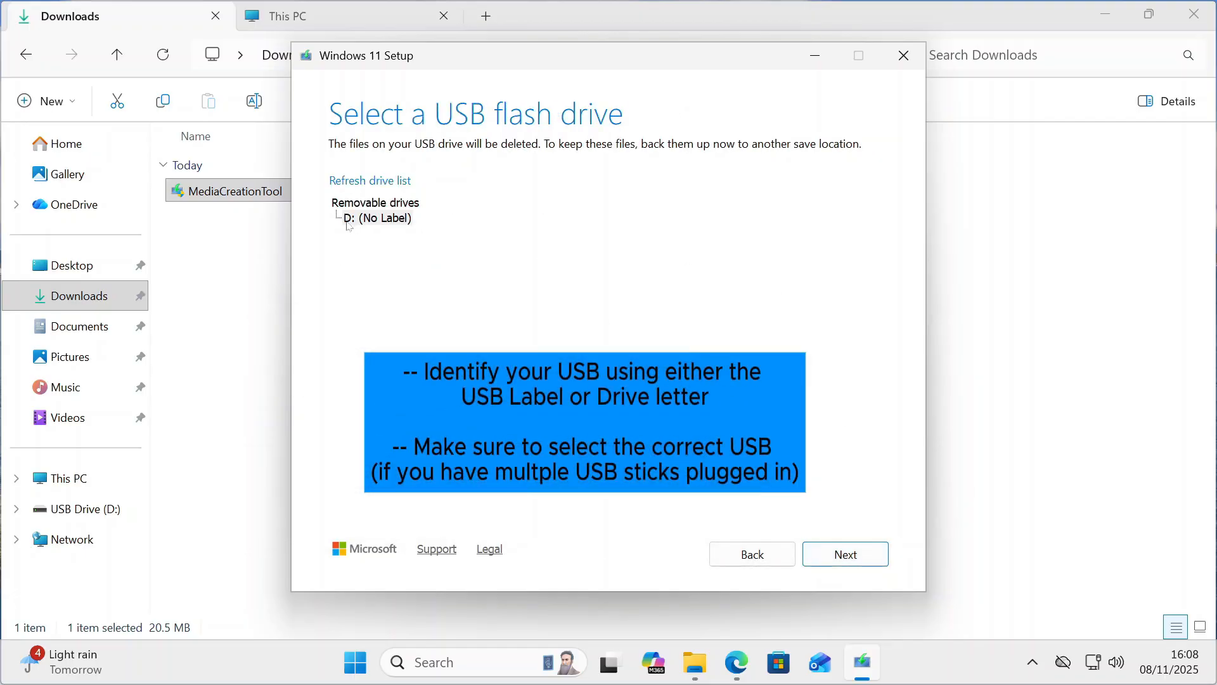
# Check the USB drive's letter under This PC in File Explorer, and return to Windows 11 Setup
pyautogui.click(694, 669)
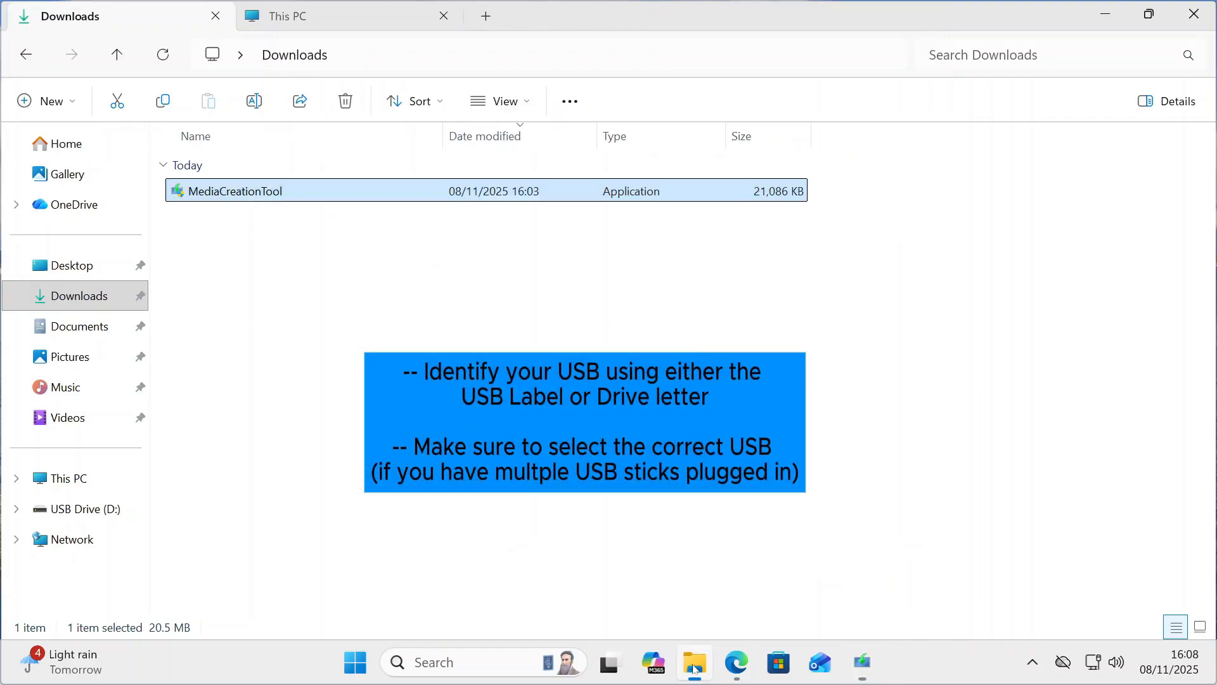
pyautogui.click(298, 18)
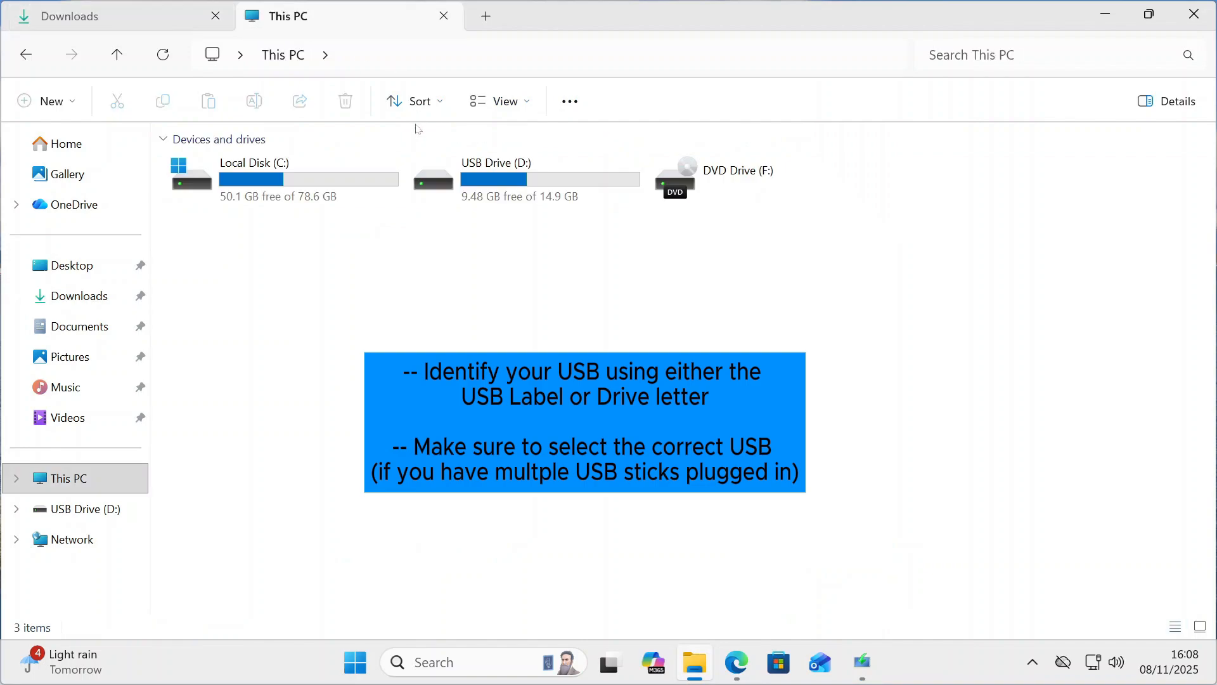
pyautogui.moveTo(498, 165)
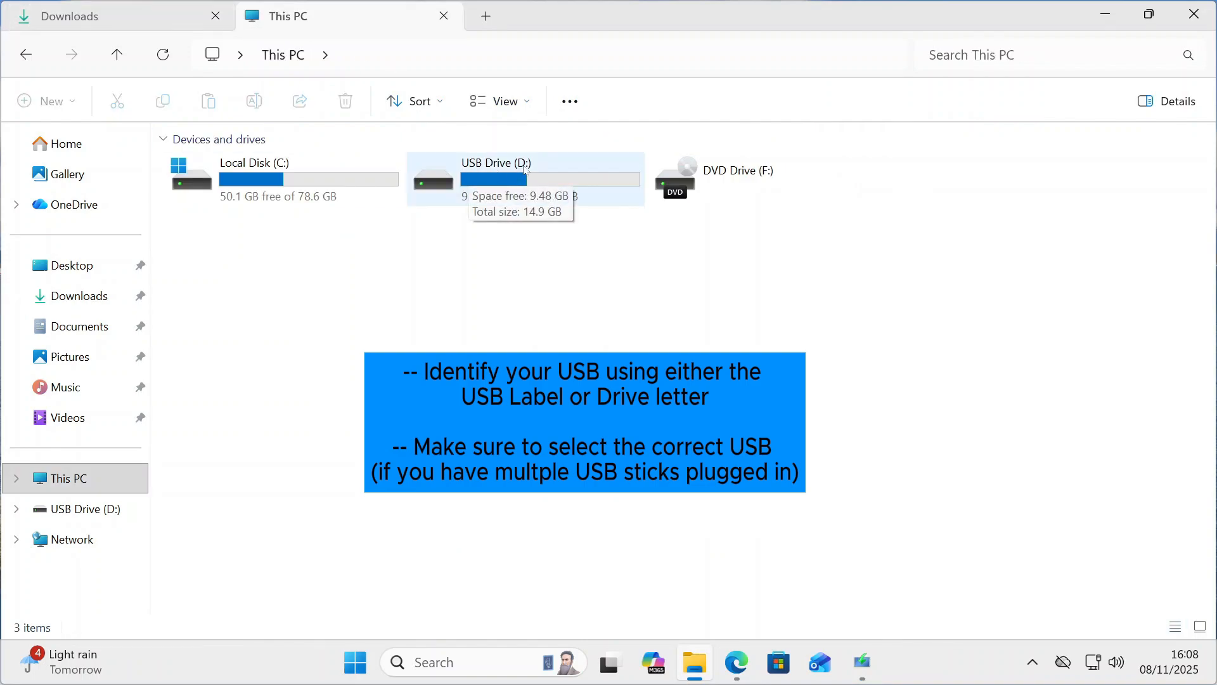
pyautogui.click(1104, 14)
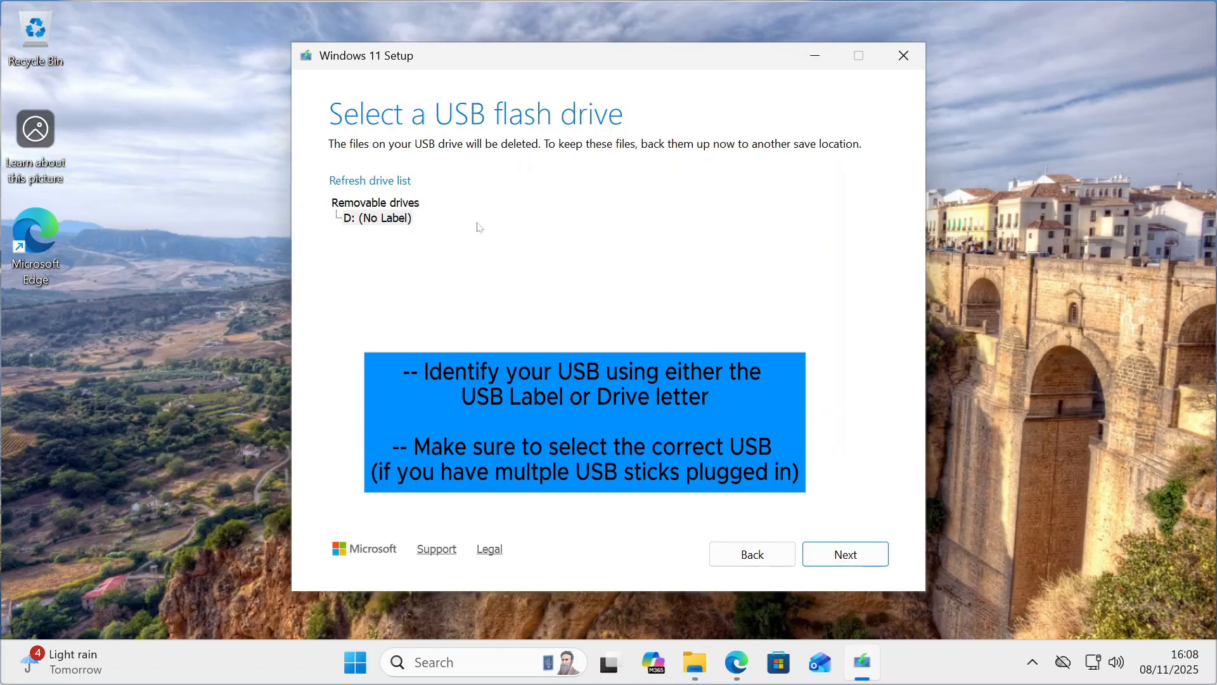
# Select removable drive D:, create the Windows 11 installation media on it, and finish the setup tool
pyautogui.click(379, 219)
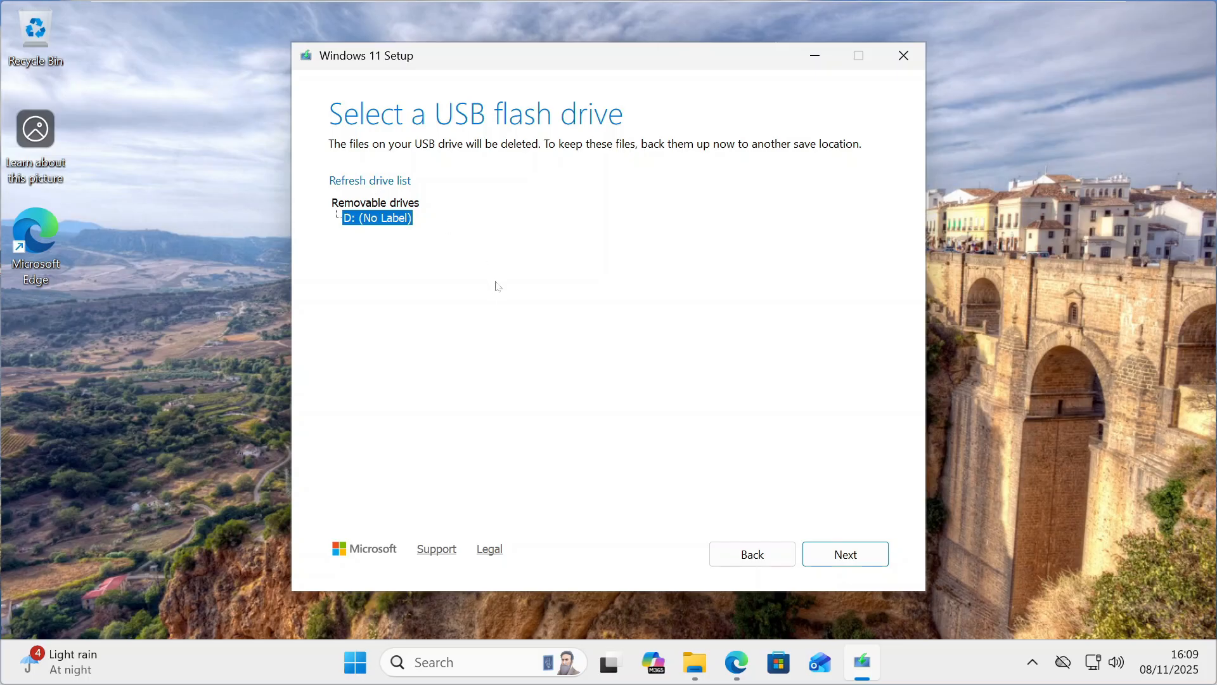
pyautogui.click(847, 556)
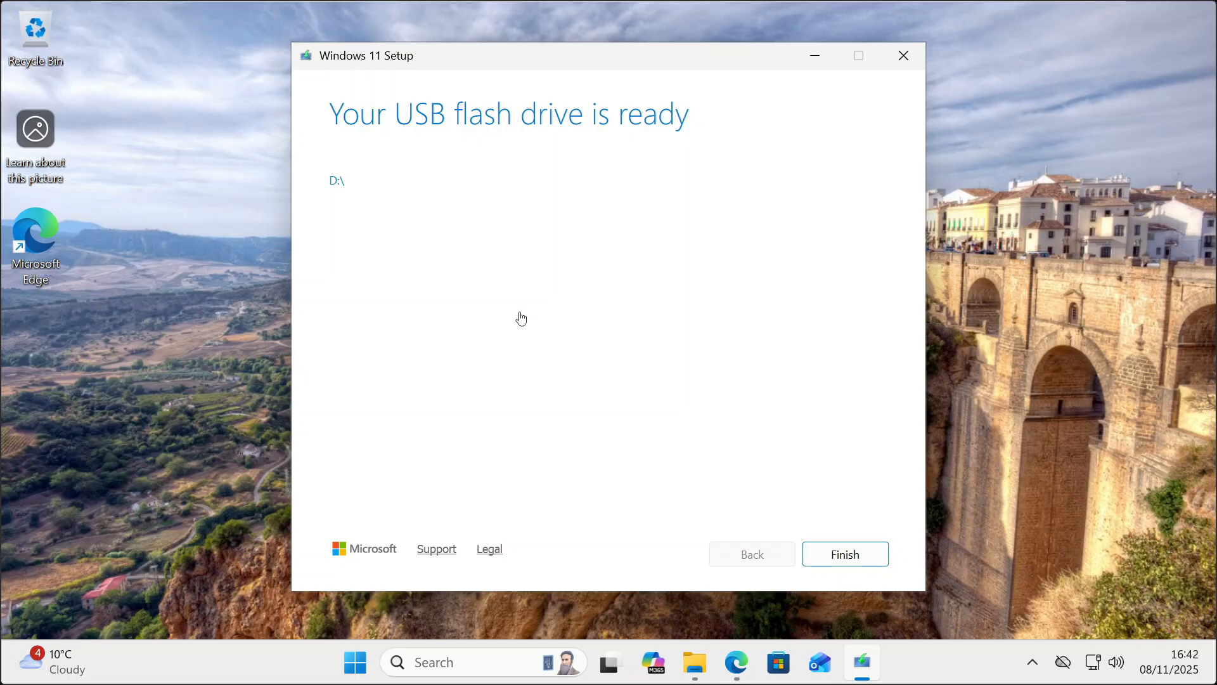
pyautogui.click(840, 556)
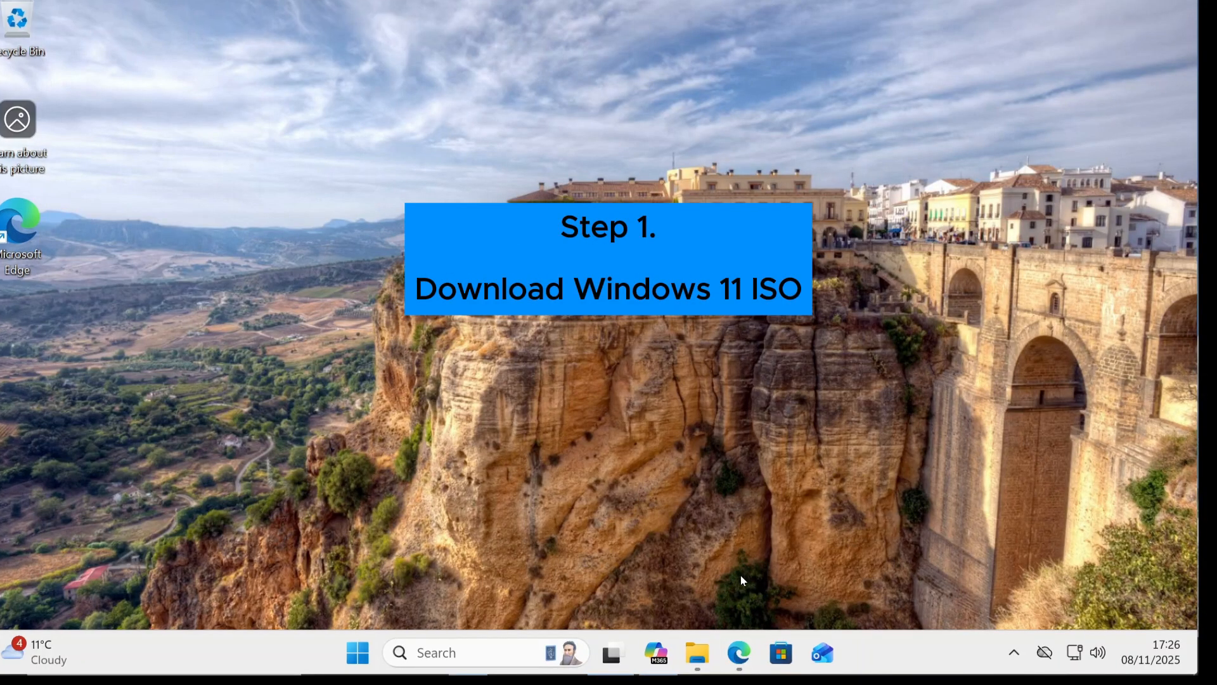
# Search the web for "windows 11 iso" in Microsoft Edge and open Microsoft's Download Windows 11 page
pyautogui.click(739, 640)
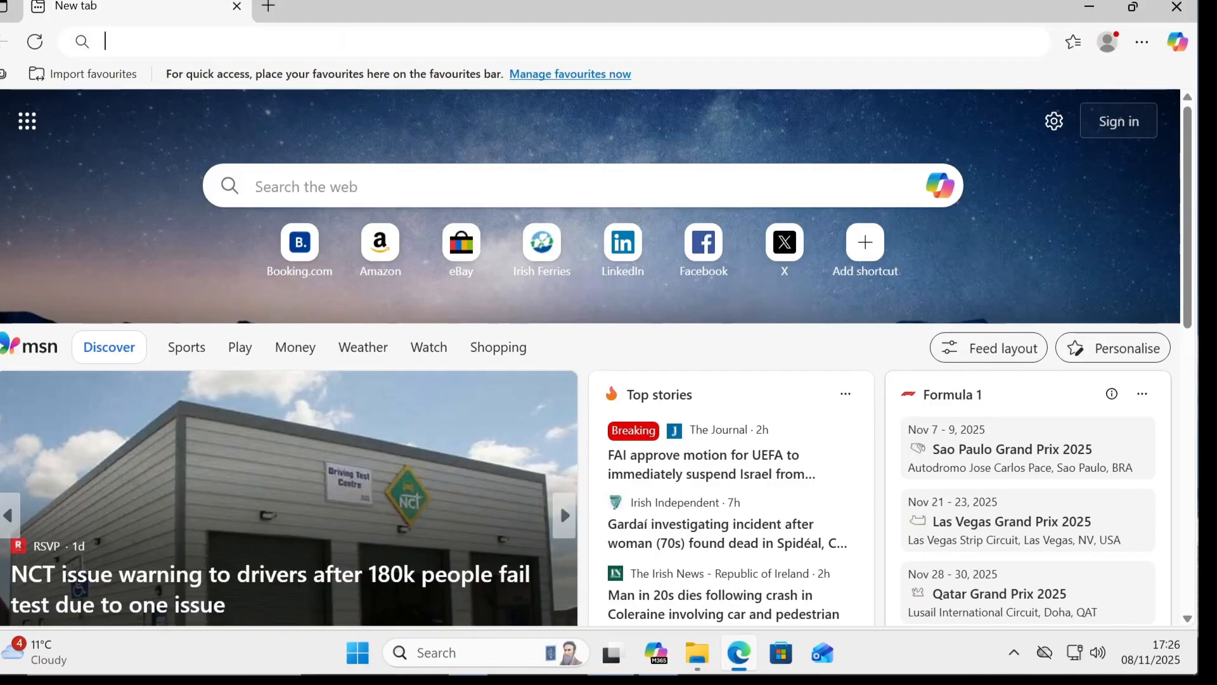
pyautogui.click(492, 26)
pyautogui.write('WINDOW')
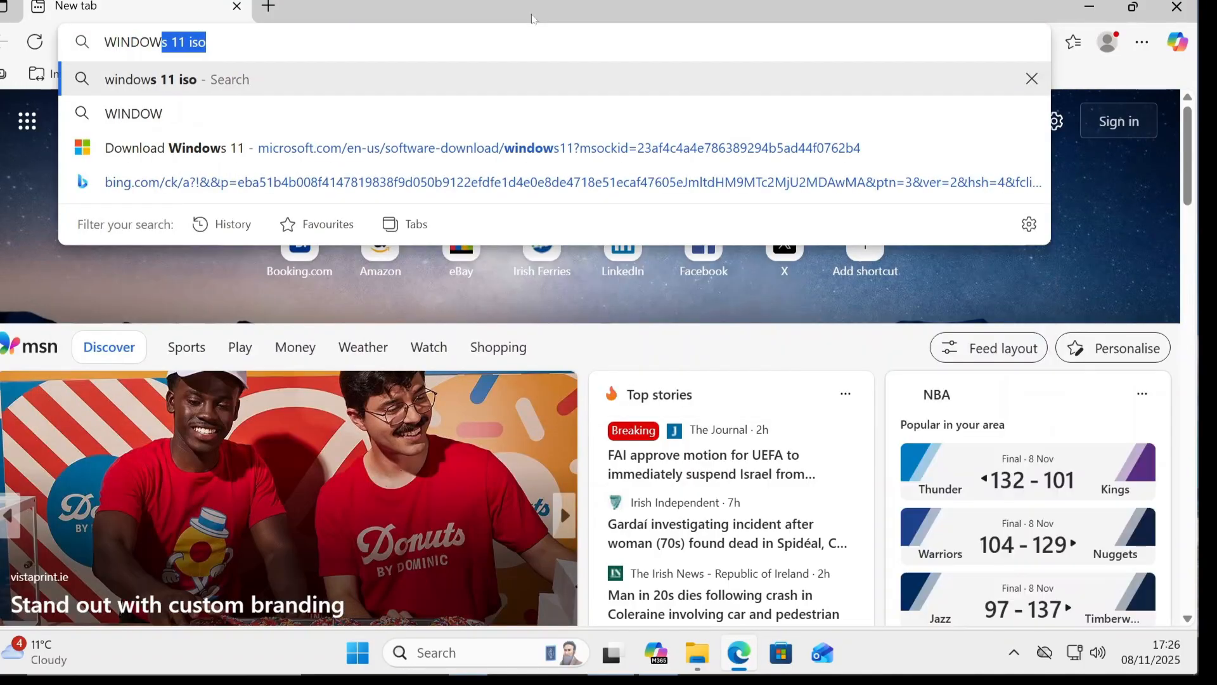
pyautogui.write('S 11 ISO')
pyautogui.press('Return')
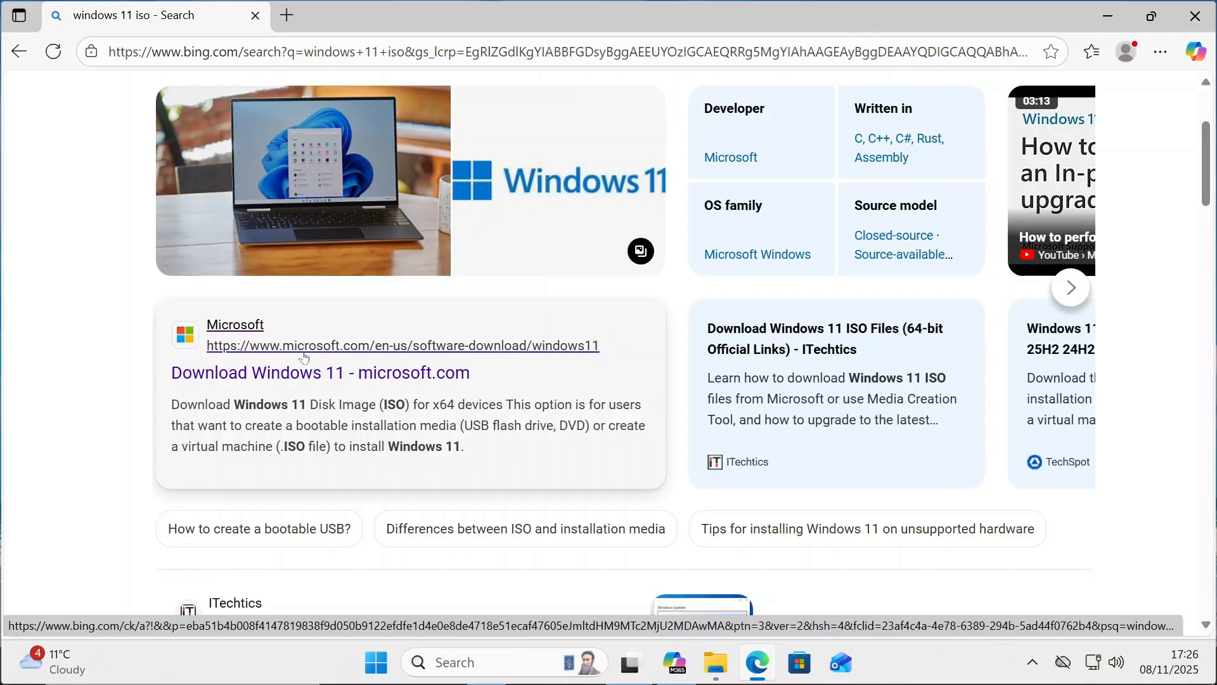
pyautogui.click(211, 376)
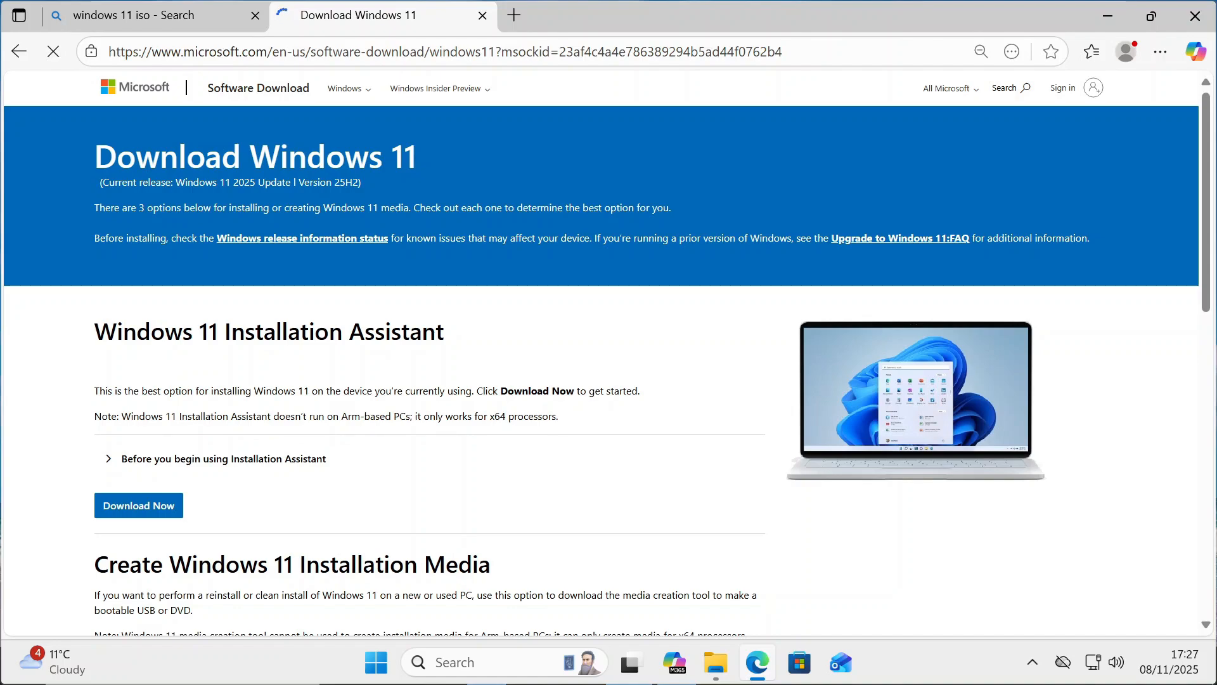
# Check the current Windows 11 release and version stated under the Download Windows 11 heading
pyautogui.moveTo(98, 183); pyautogui.dragTo(185, 183)
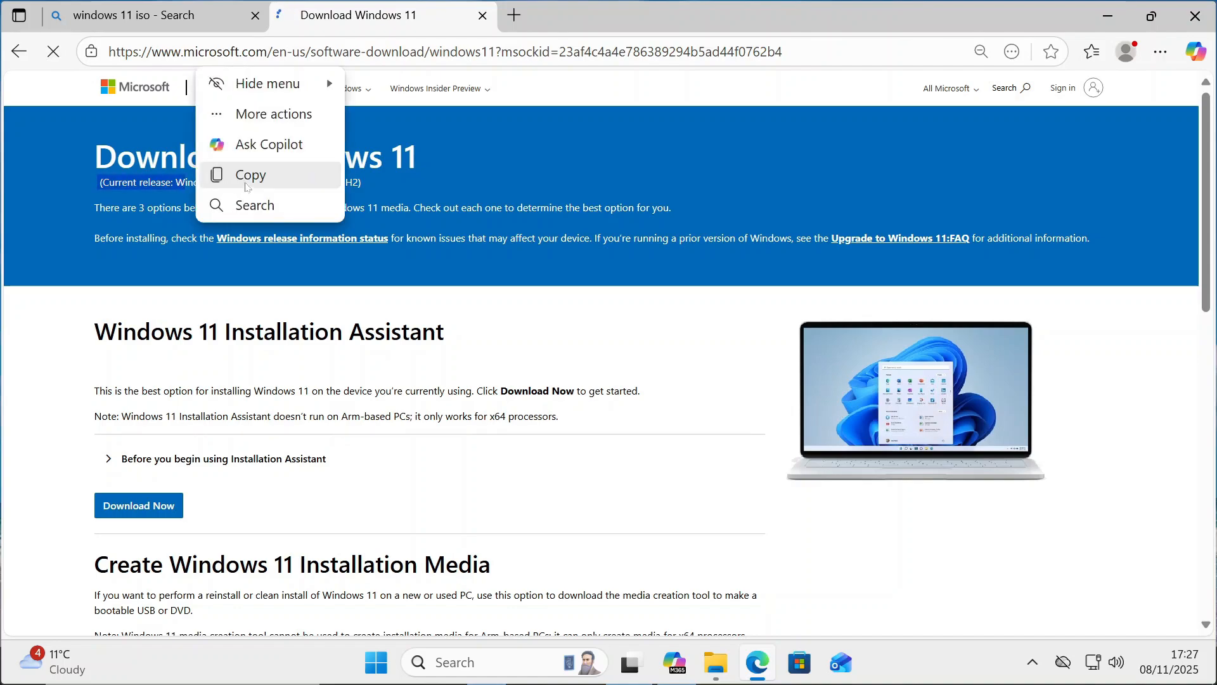
pyautogui.click(412, 173)
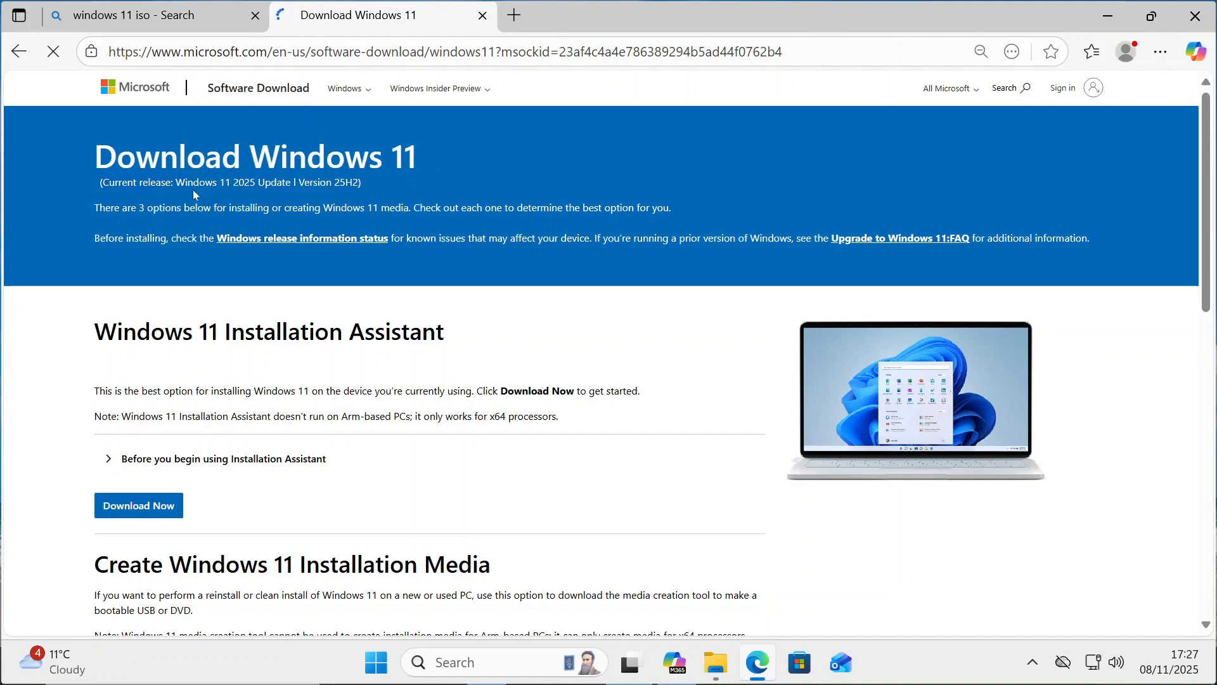
pyautogui.moveTo(175, 183); pyautogui.dragTo(374, 185)
pyautogui.click(413, 181)
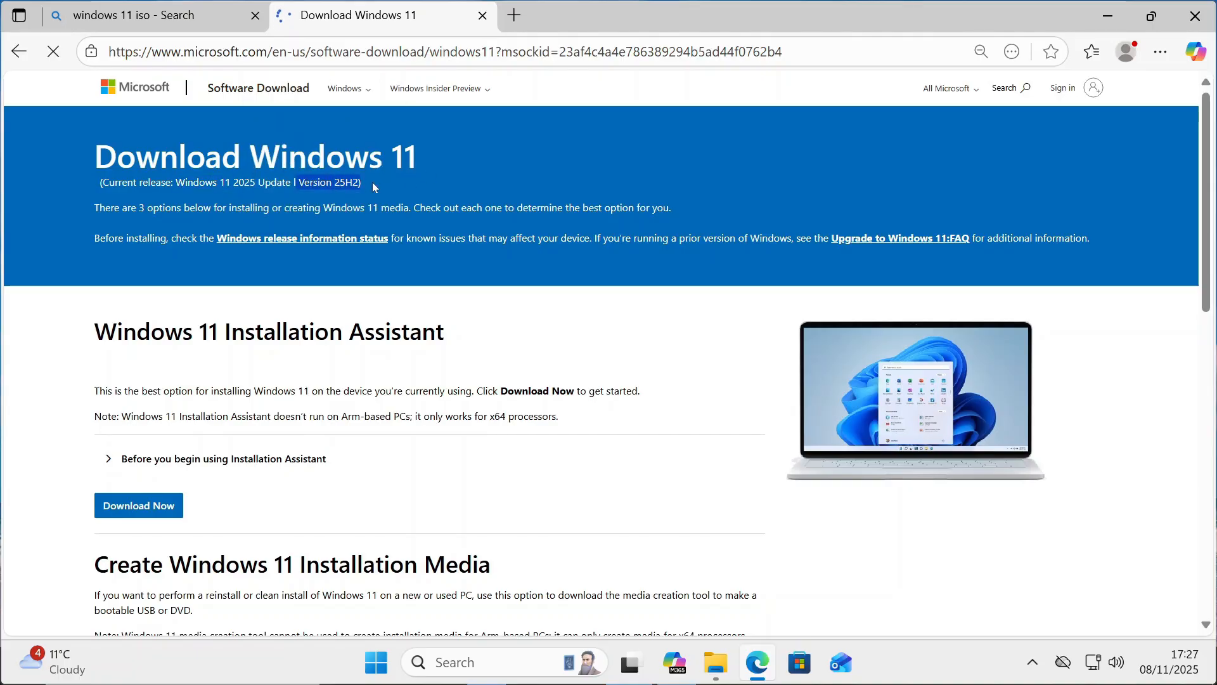
pyautogui.click(641, 545)
# Choose Windows 11 (multi-edition ISO for x64 devices) as the disk image download and confirm it
pyautogui.scroll(-6, 643, 401)
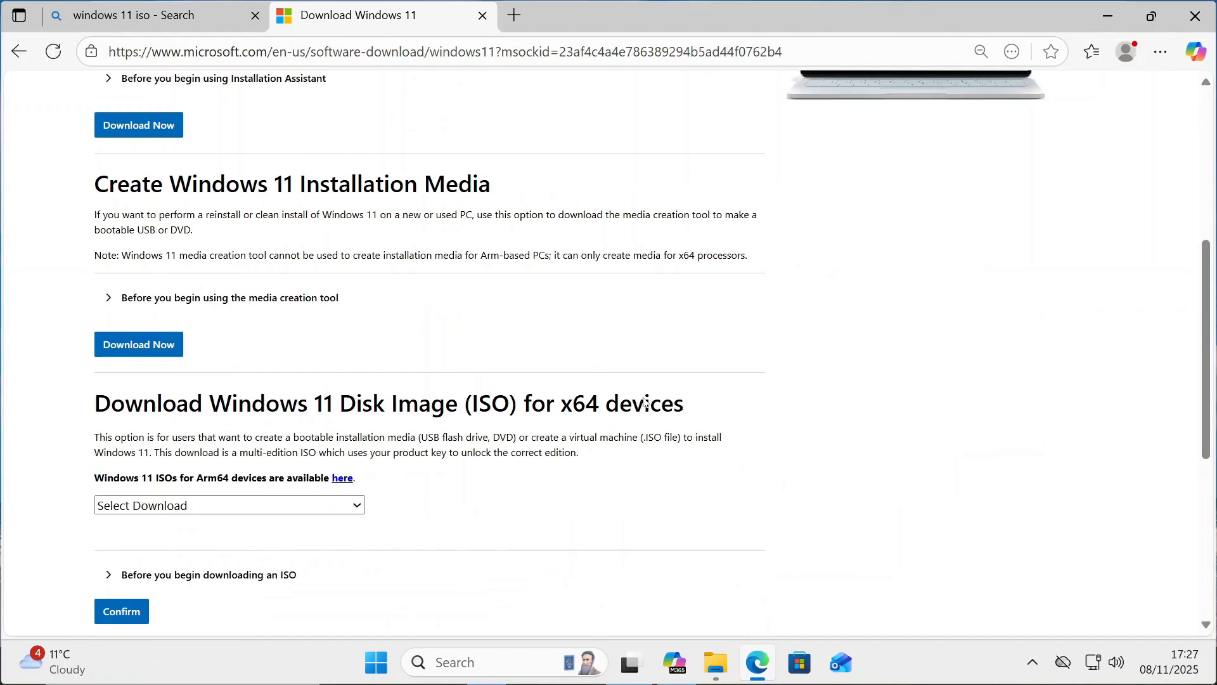
pyautogui.moveTo(91, 411); pyautogui.dragTo(420, 406)
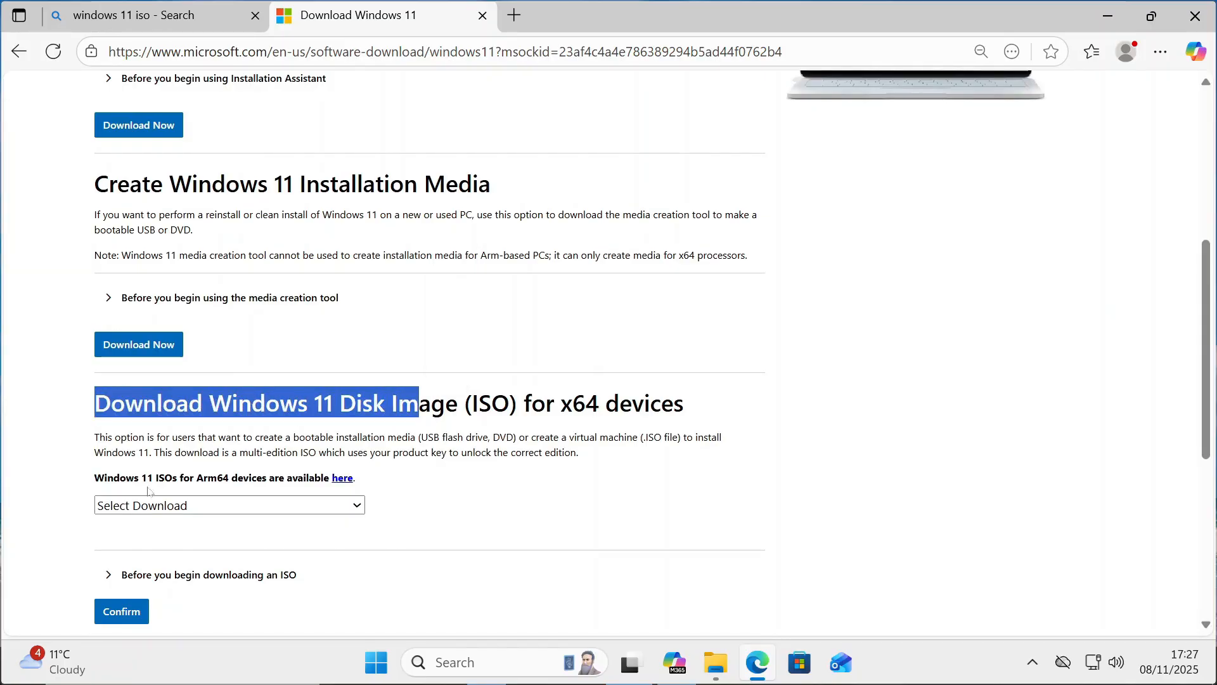
pyautogui.click(142, 506)
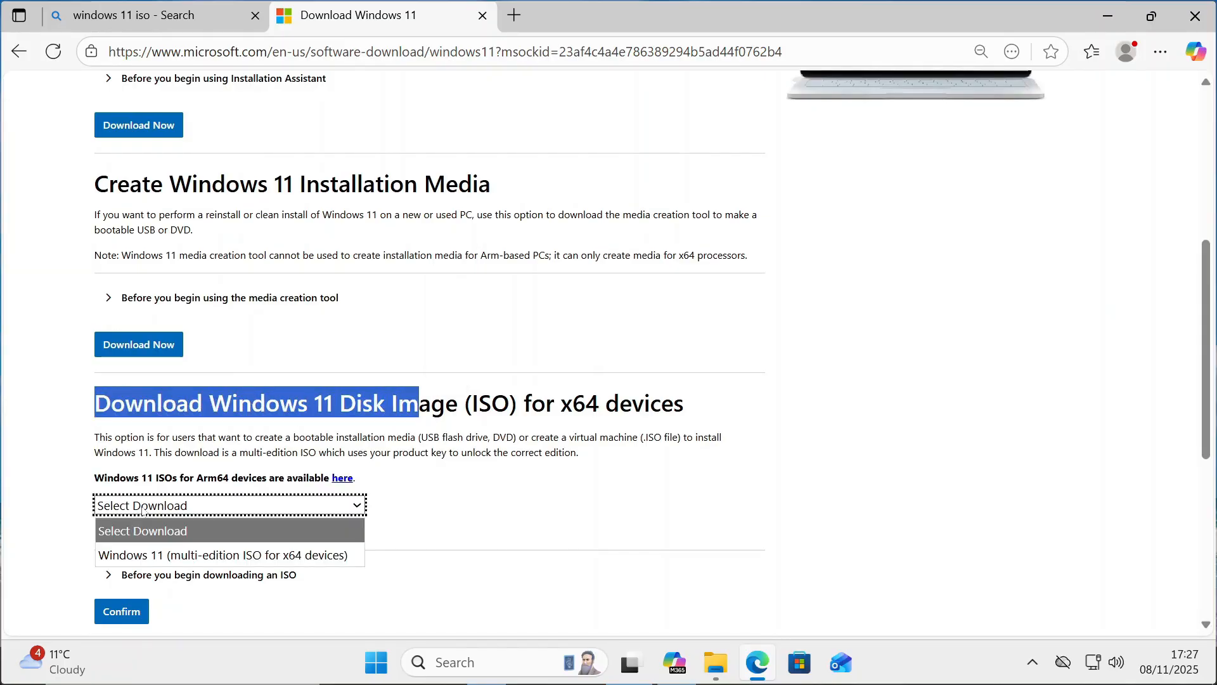
pyautogui.click(157, 556)
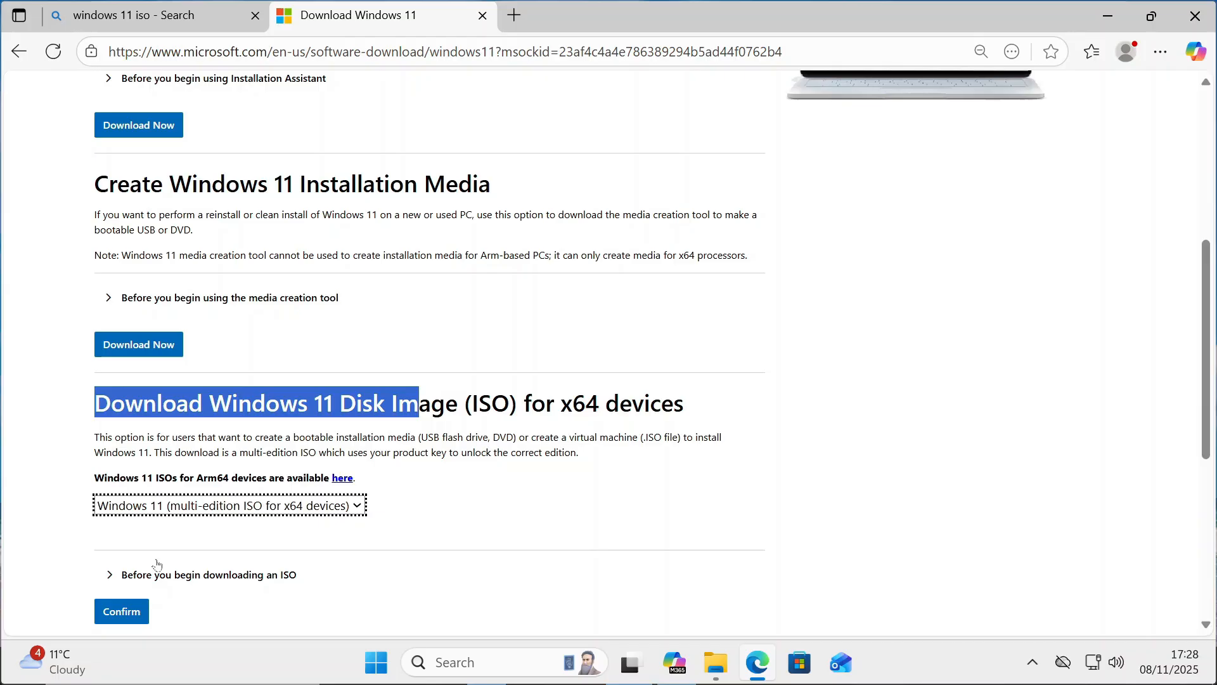
pyautogui.click(113, 612)
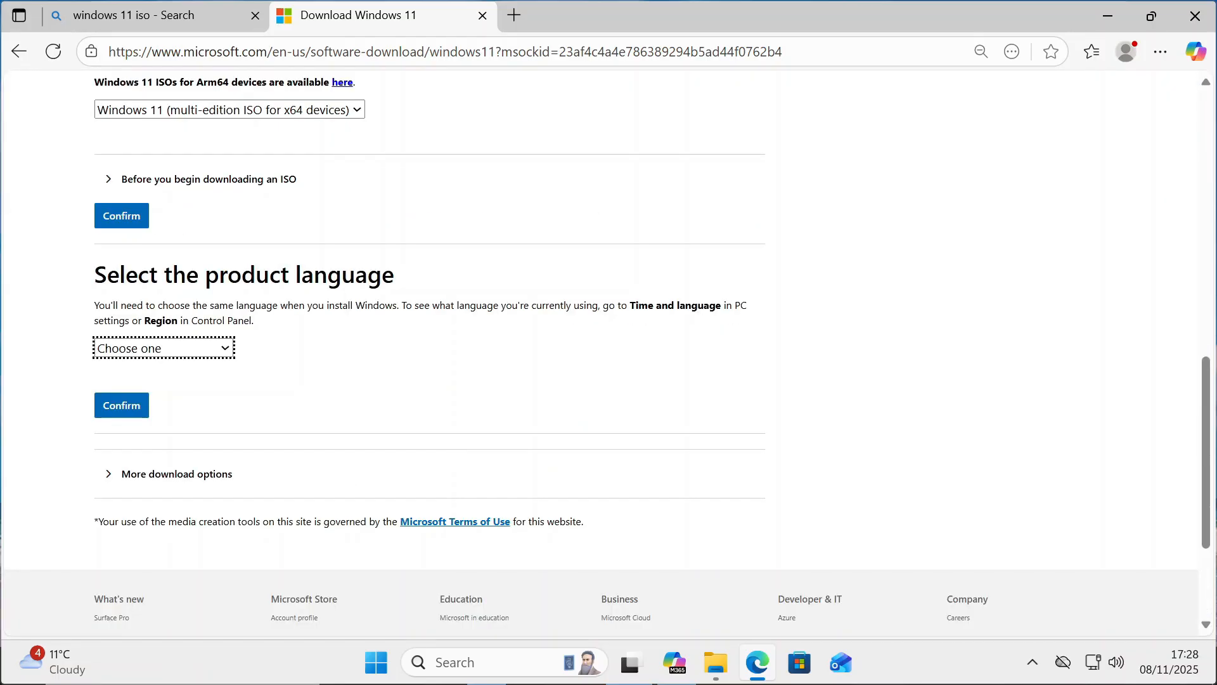
# Set the product language to English International, confirm it, and start the 64-bit ISO download
pyautogui.click(170, 351)
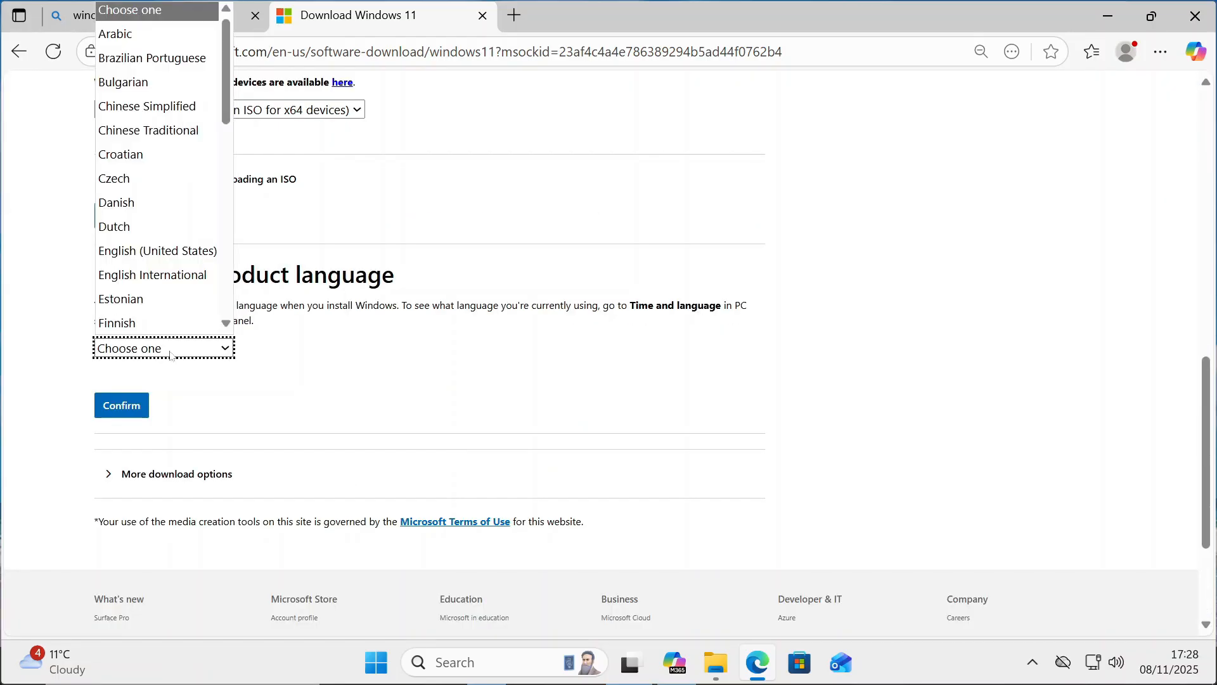
pyautogui.click(165, 286)
pyautogui.click(125, 406)
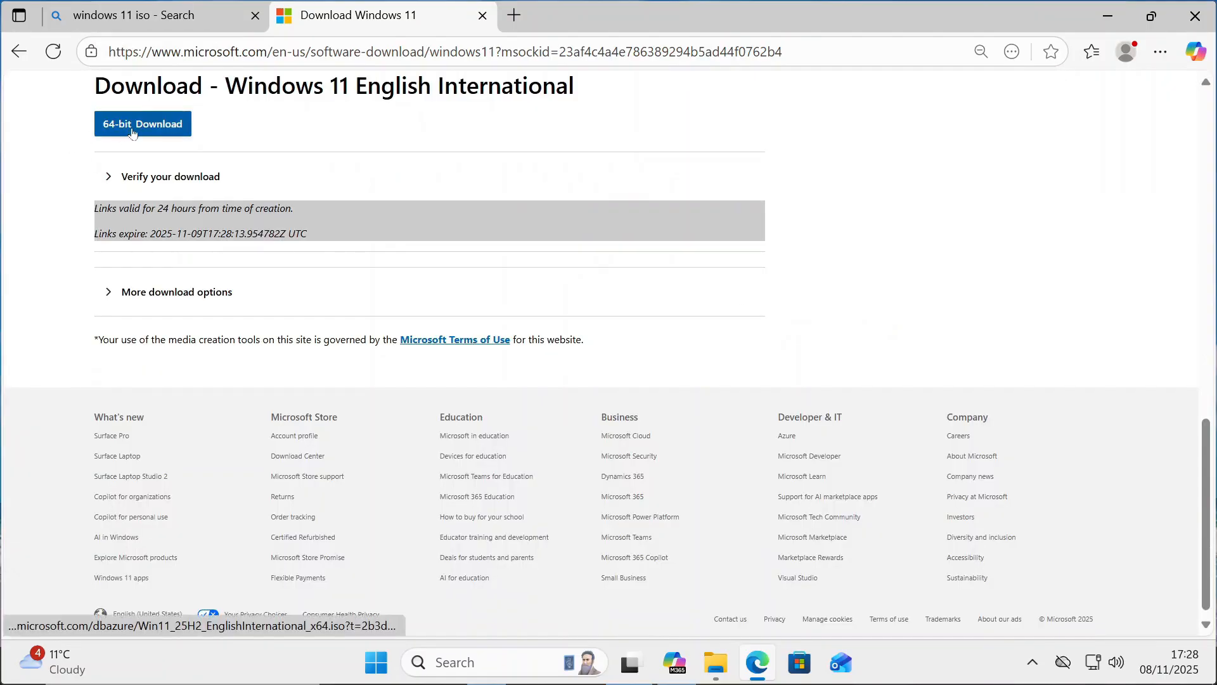
pyautogui.click(132, 131)
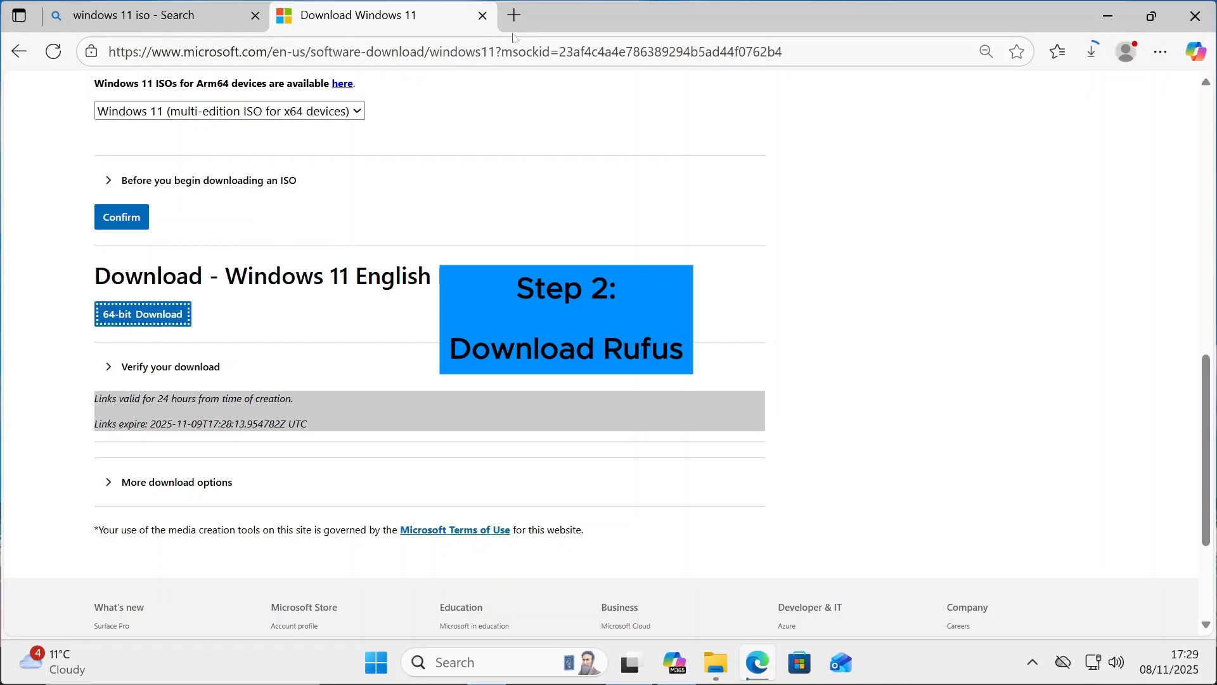
# Search for "rufus download" in a new browser tab and open the official rufus.ie site
pyautogui.click(514, 15)
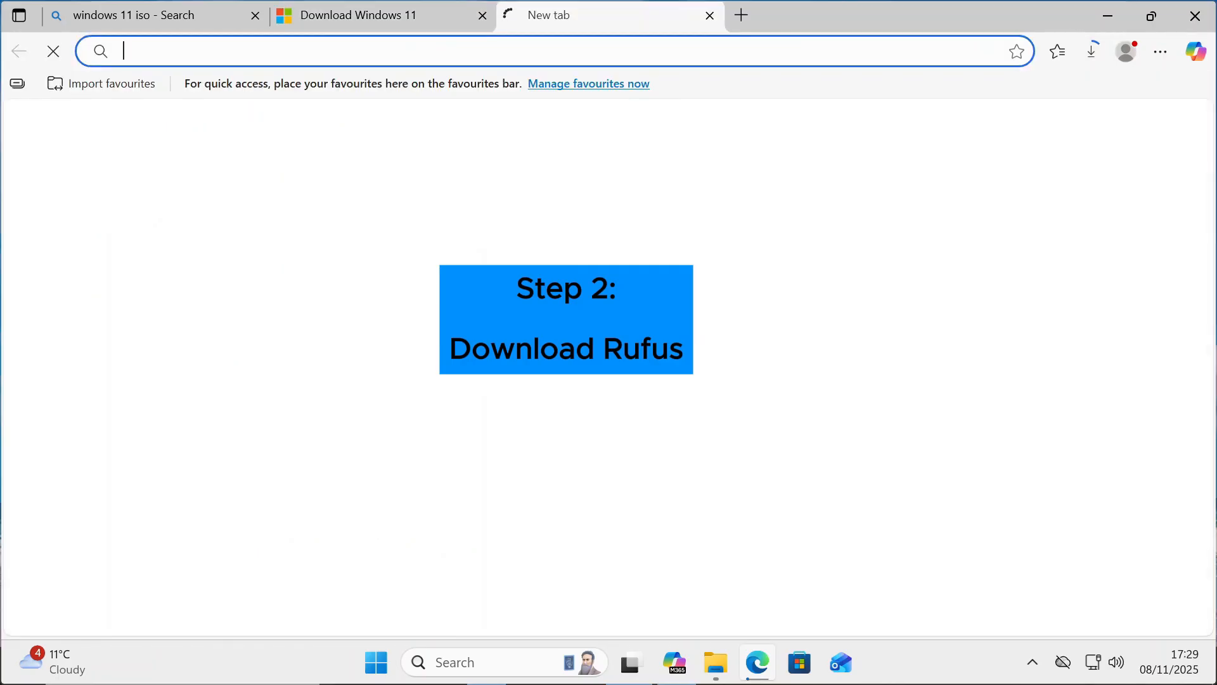
pyautogui.click(444, 52)
pyautogui.write('RUFUS')
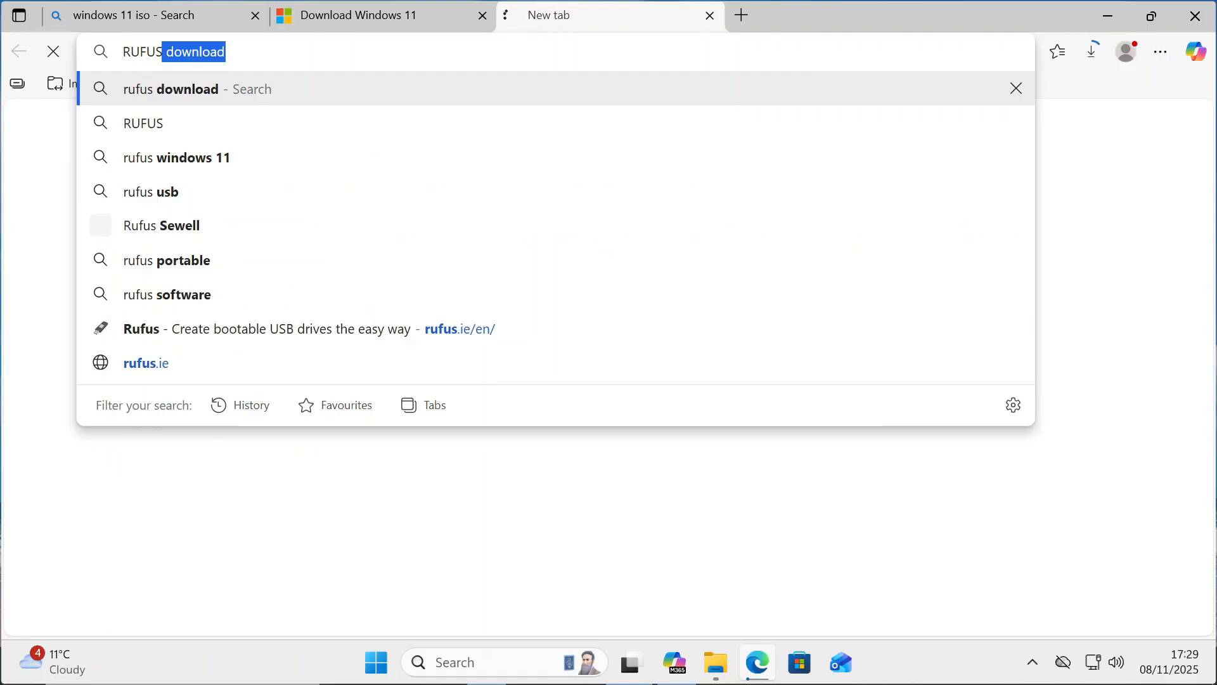
pyautogui.press('Return')
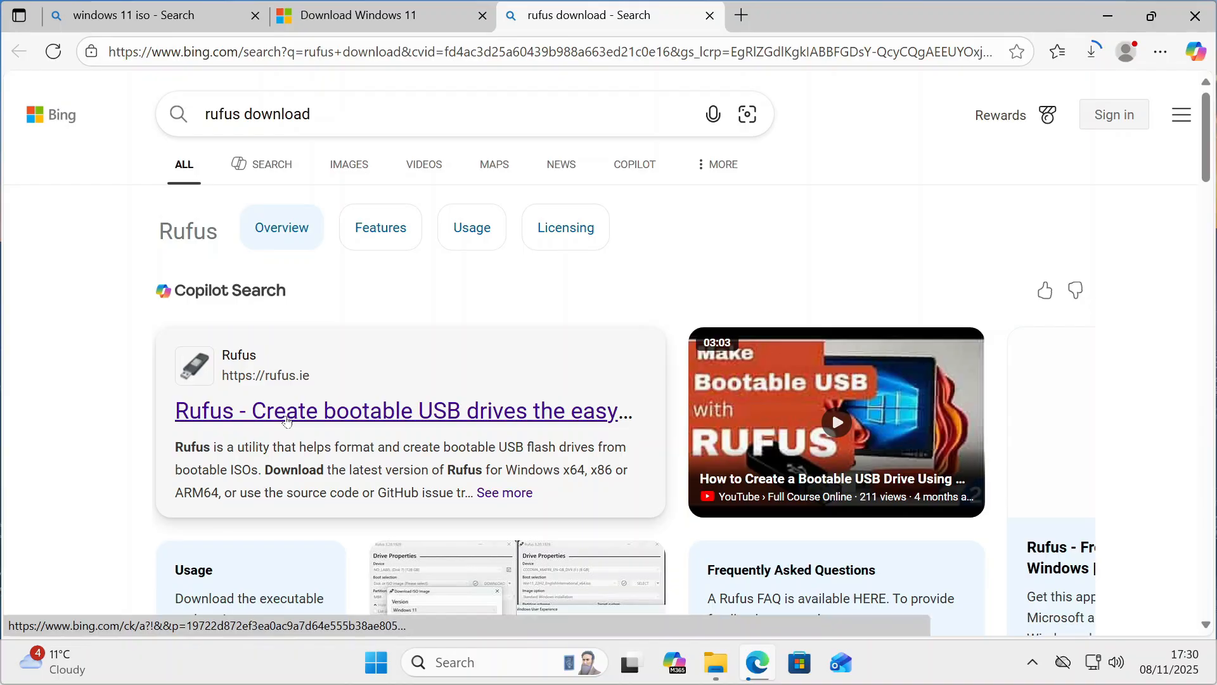
pyautogui.click(287, 421)
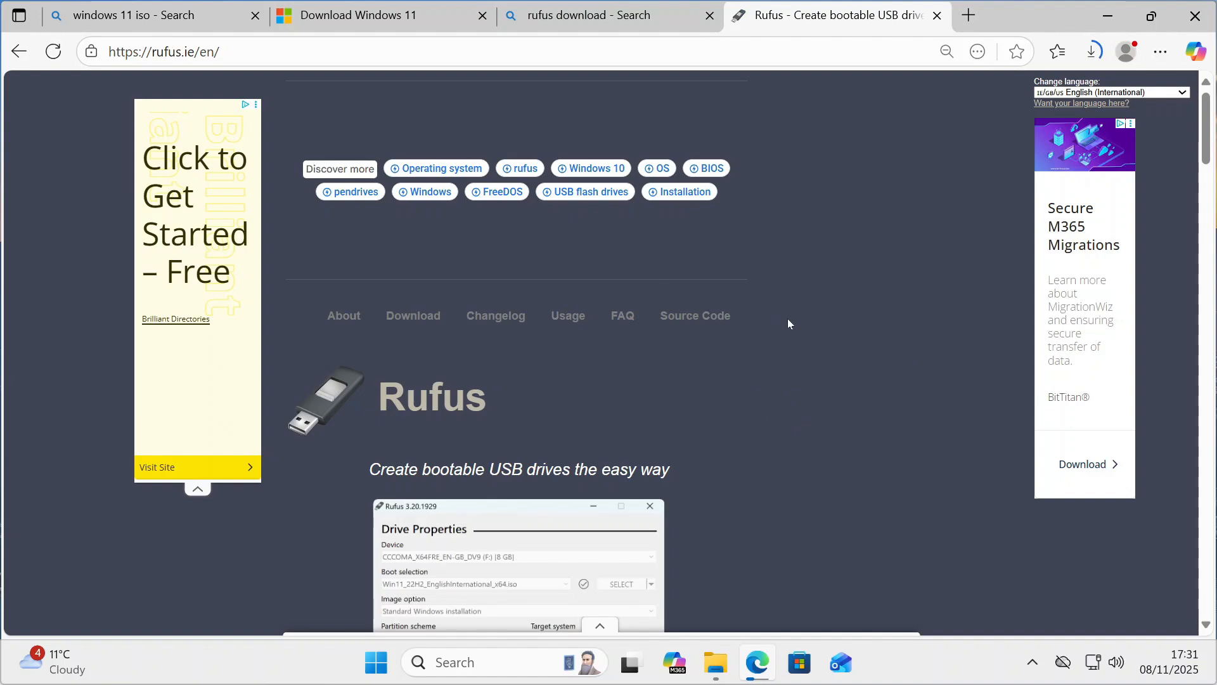
# Download the standard Windows x64 release rufus-4.11.exe from the Latest releases list
pyautogui.scroll(-10, 798, 330)
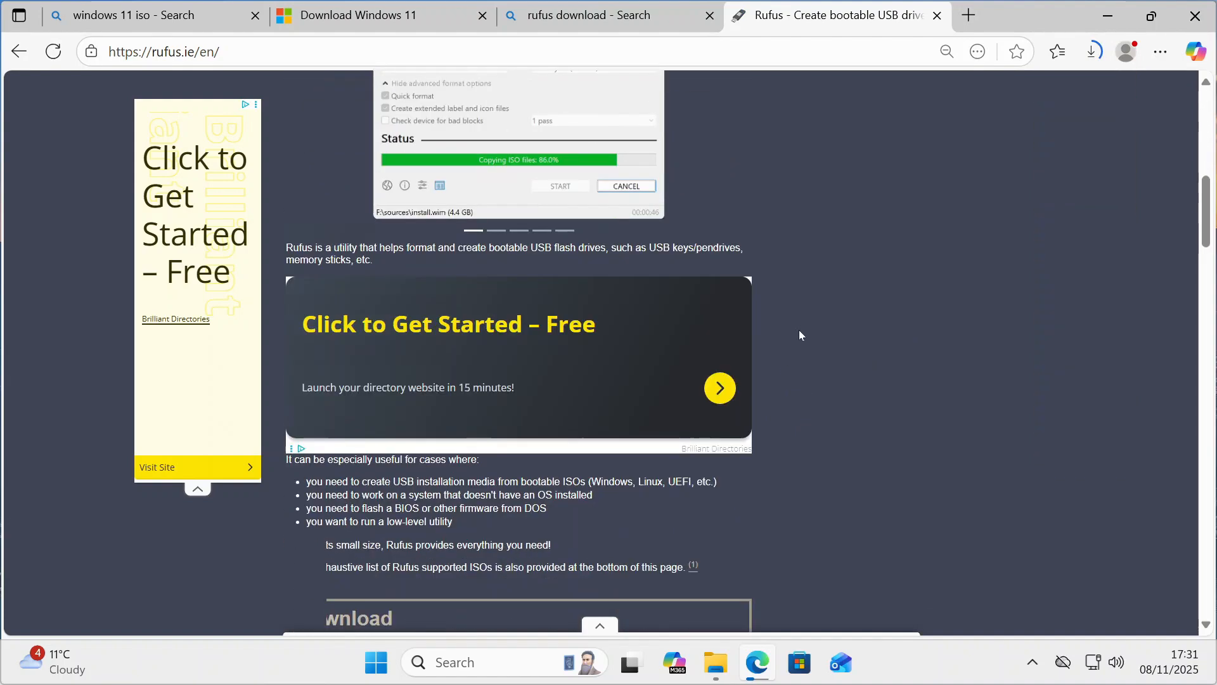
pyautogui.scroll(-5, 799, 330)
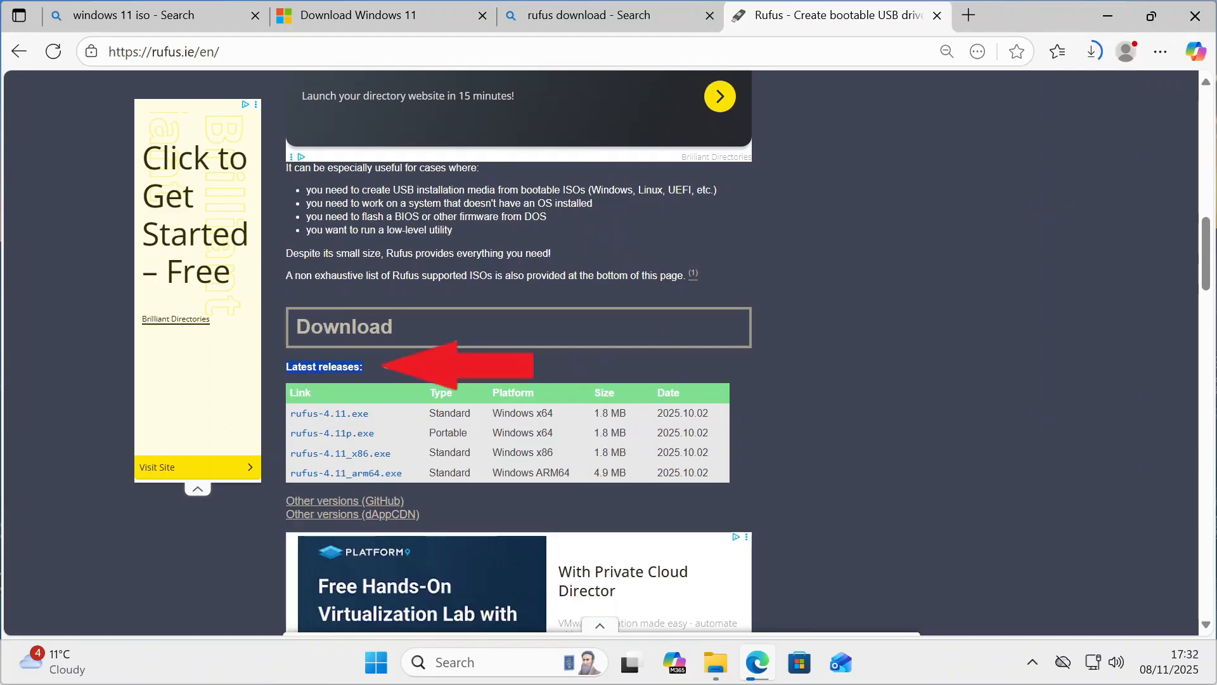
pyautogui.click(302, 419)
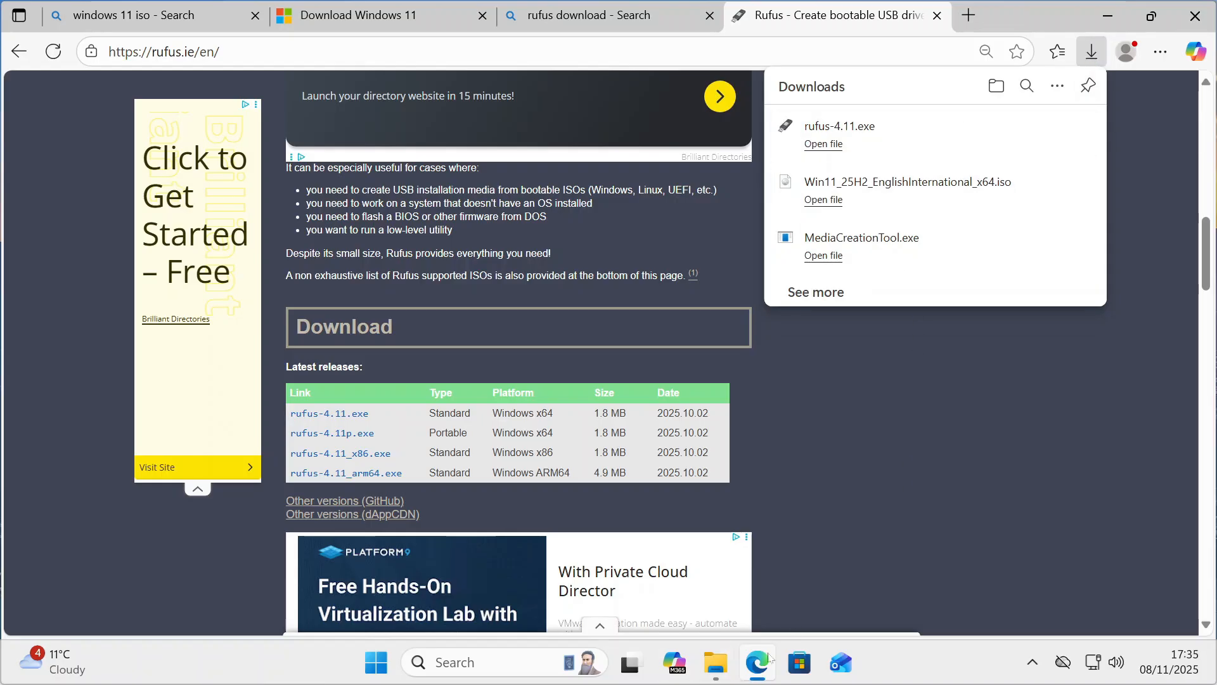
# Switch to File Explorer and check the downloaded Rufus and ISO files in Downloads and the USB drive under This PC
pyautogui.click(720, 671)
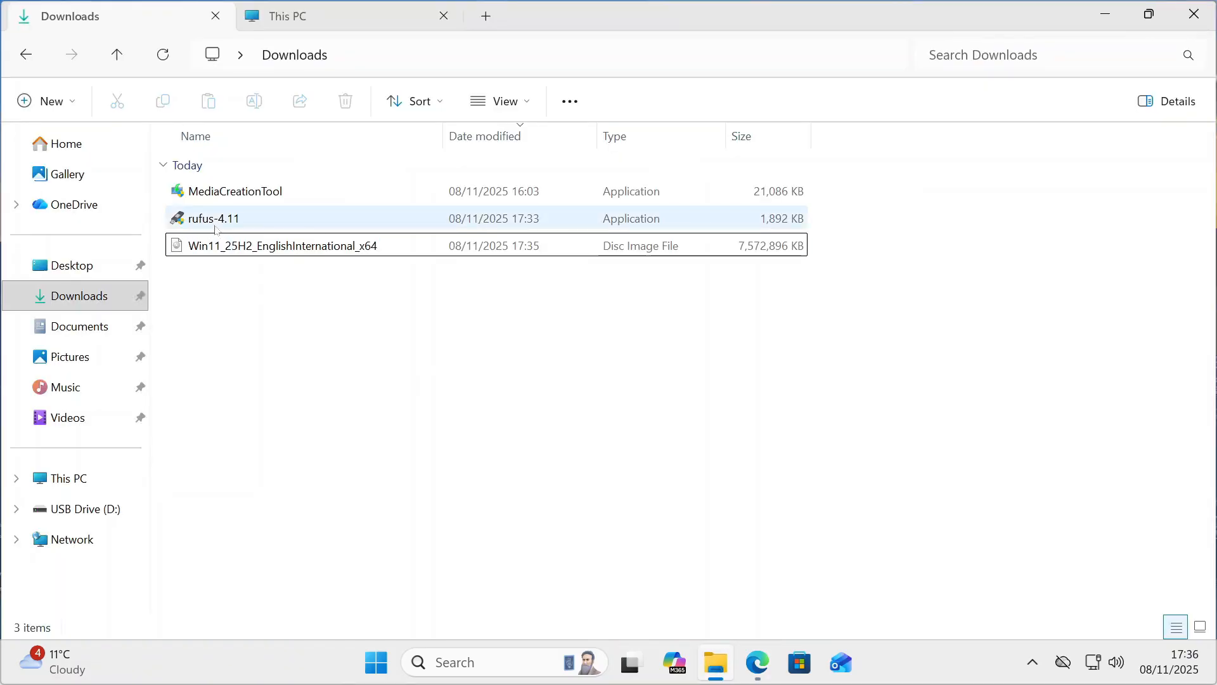
pyautogui.click(216, 227)
pyautogui.click(300, 251)
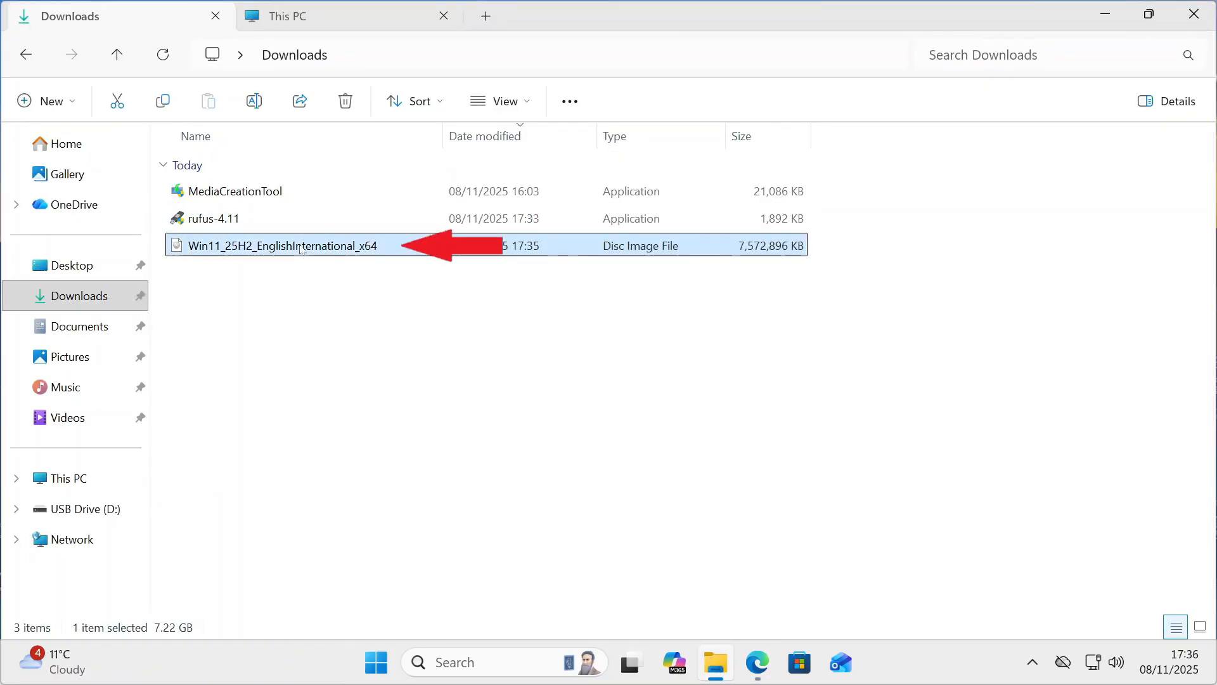
pyautogui.click(322, 17)
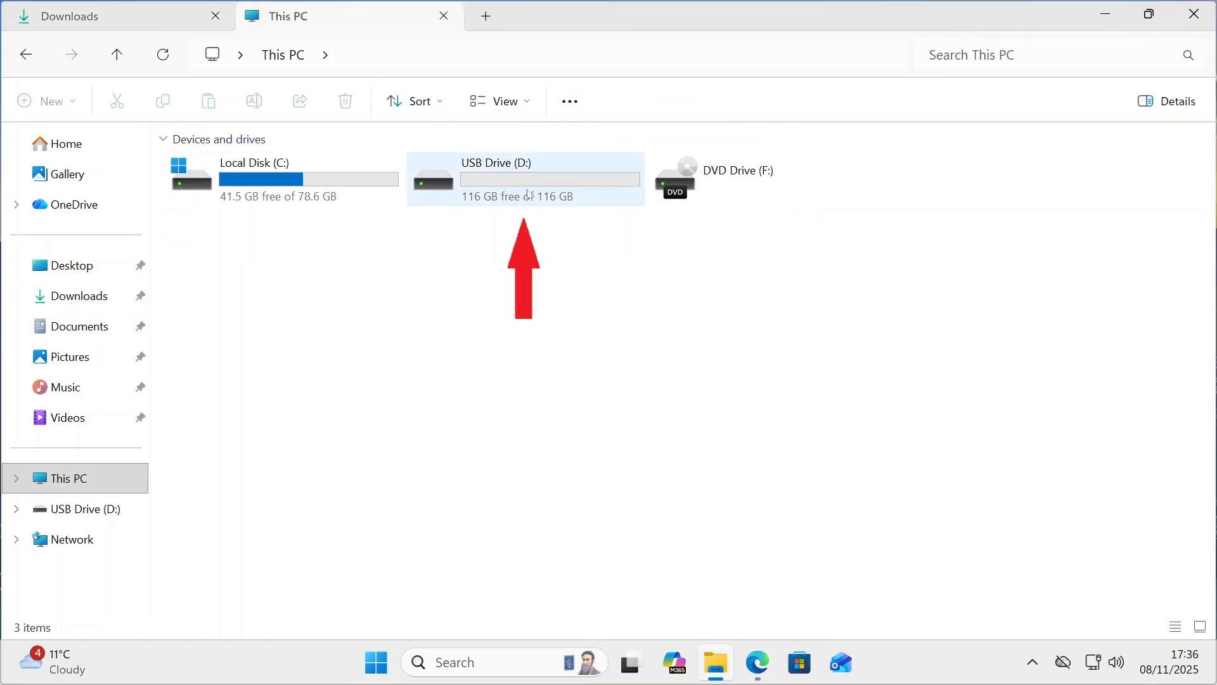
pyautogui.click(140, 17)
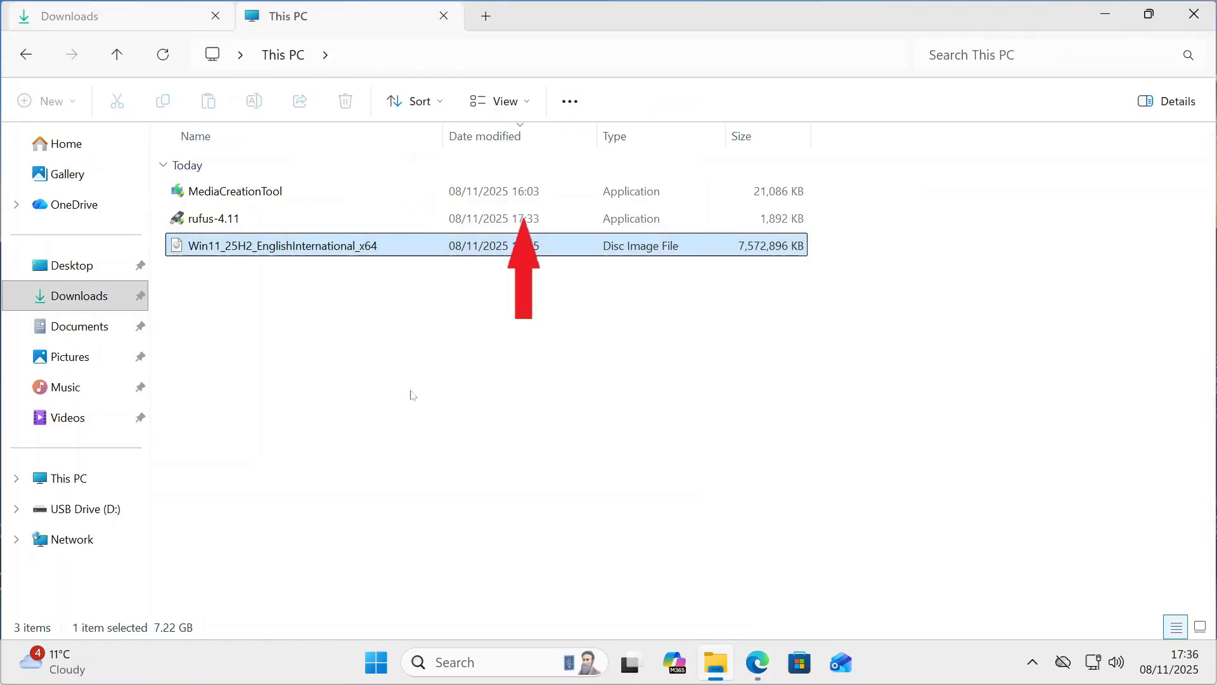
pyautogui.click(410, 393)
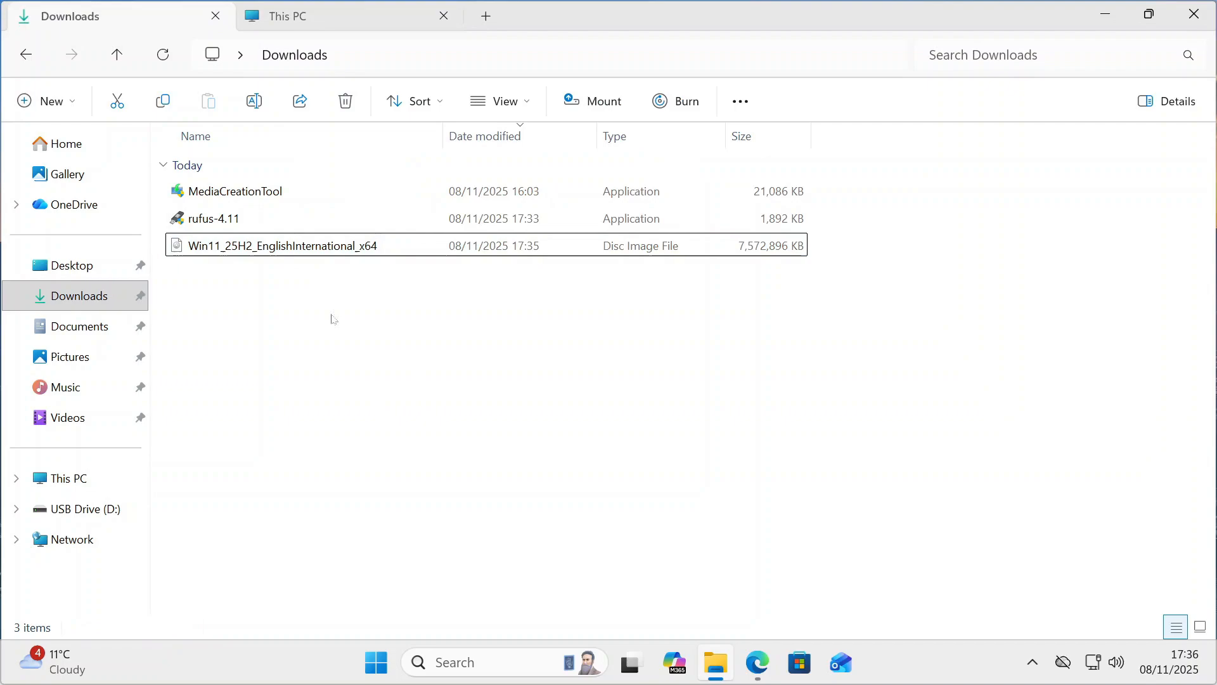
# Launch rufus-4.11 from the Downloads folder and decline online checks for application updates
pyautogui.doubleClick(222, 218)
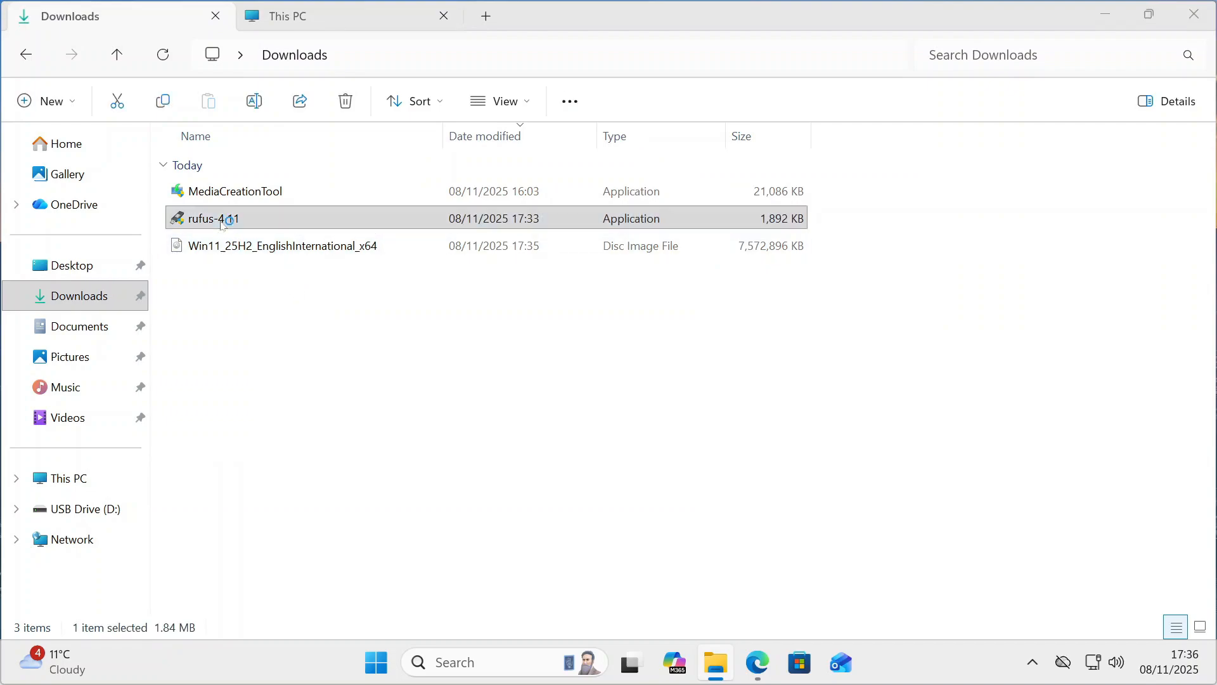
pyautogui.click(500, 493)
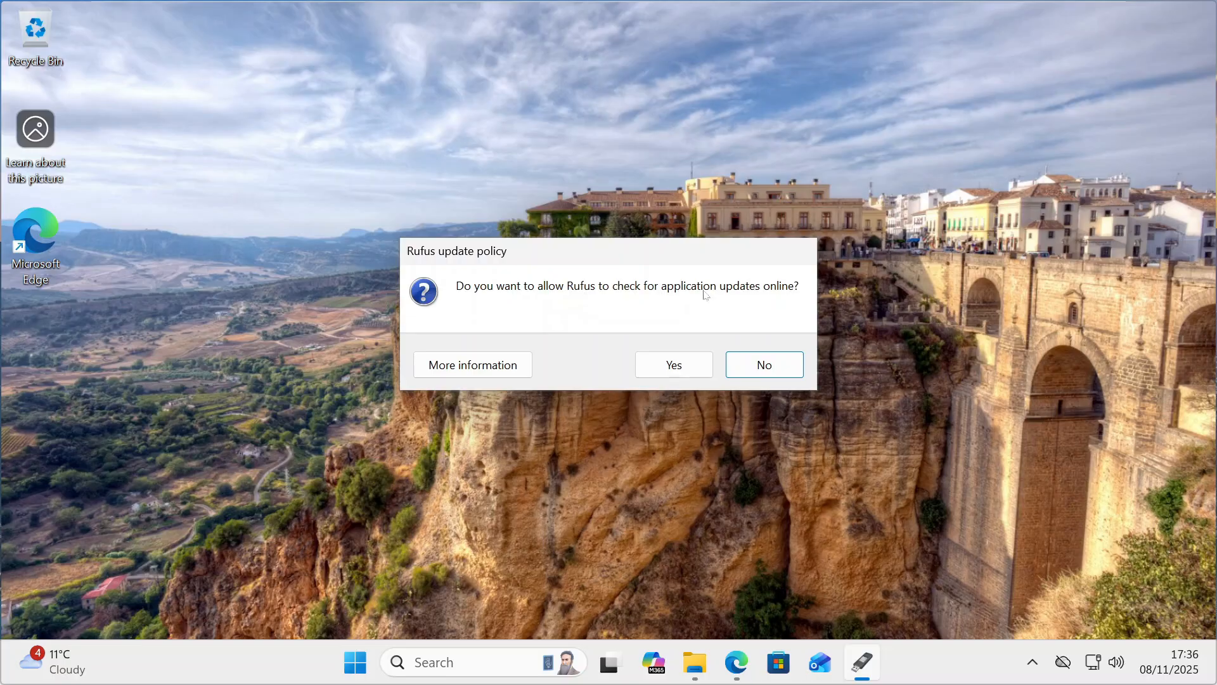
pyautogui.click(773, 366)
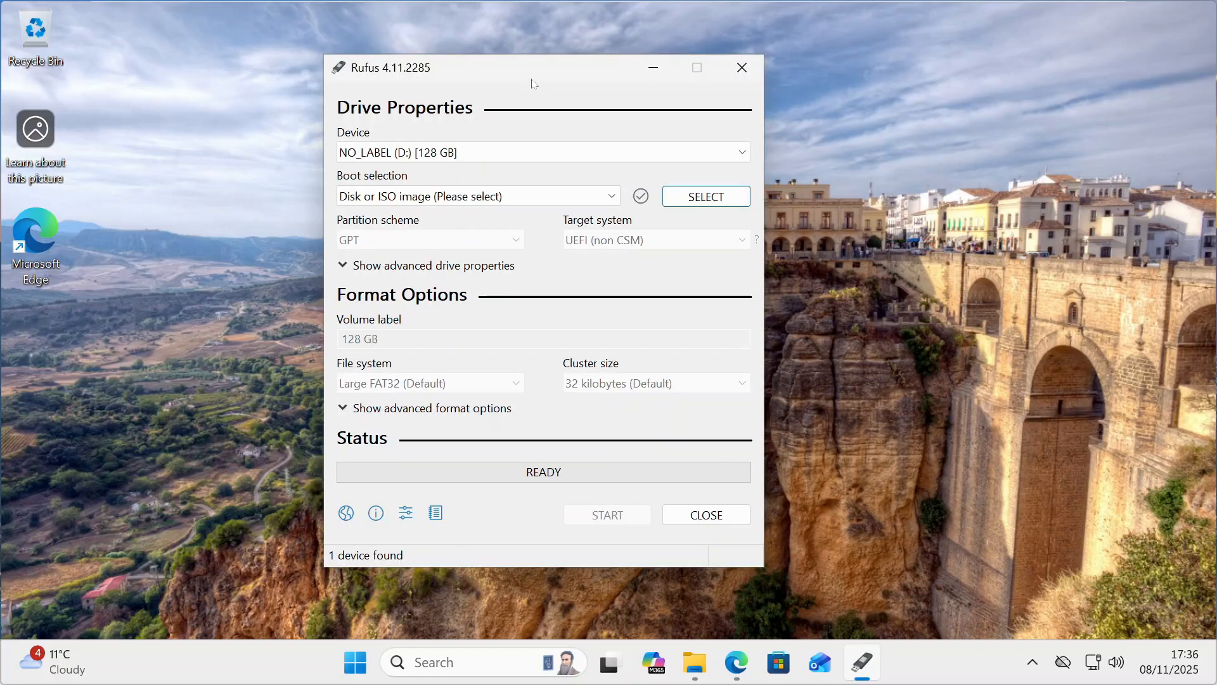
# Reposition the Rufus window and select NO_LABEL (D:) [128 GB] as the target device
pyautogui.moveTo(532, 77); pyautogui.dragTo(496, 72)
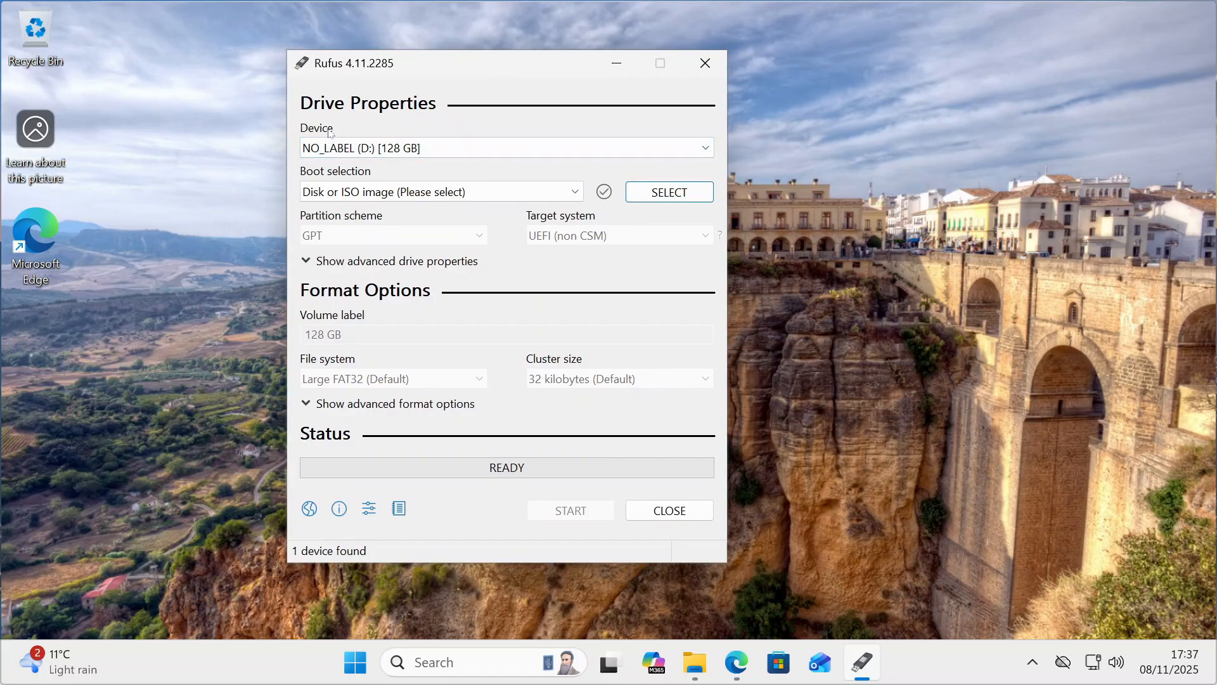
pyautogui.click(435, 151)
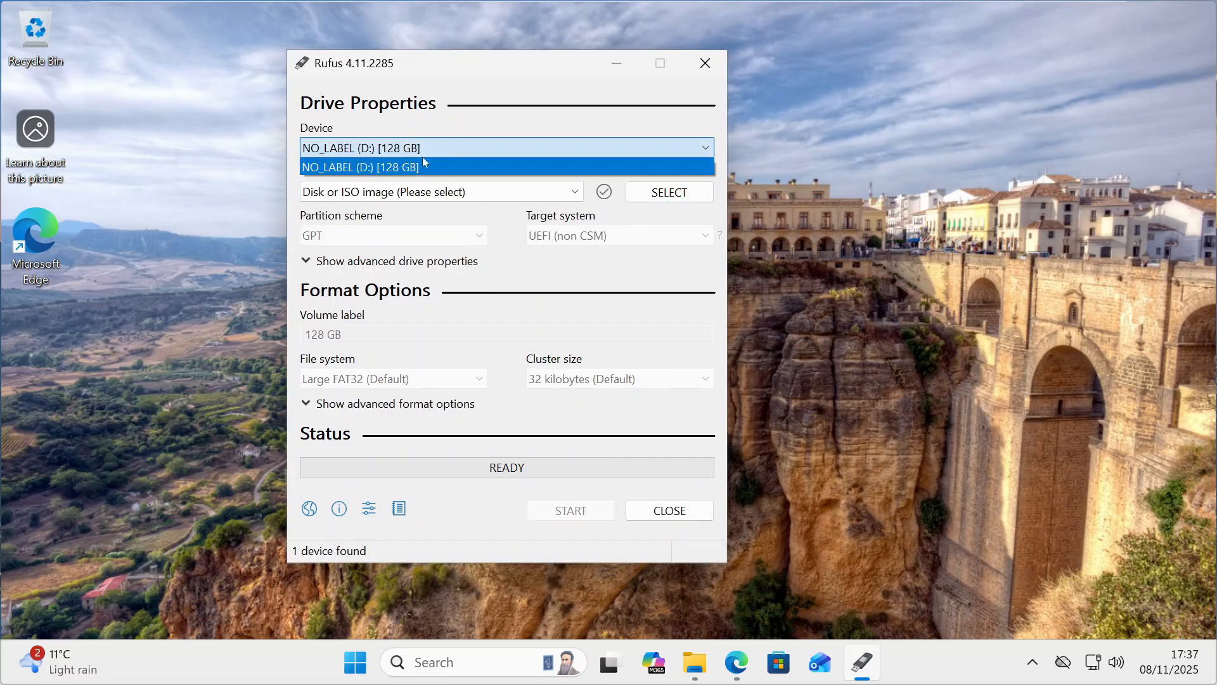
pyautogui.click(391, 166)
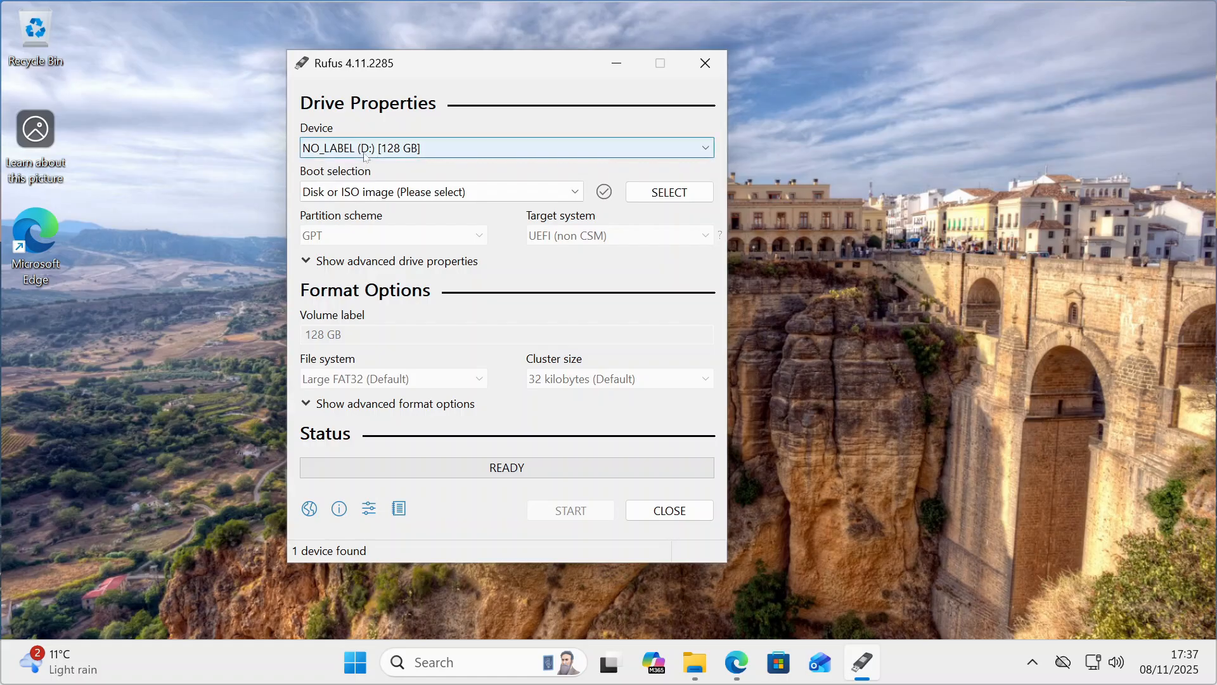
pyautogui.click(369, 154)
pyautogui.click(369, 154)
pyautogui.click(400, 147)
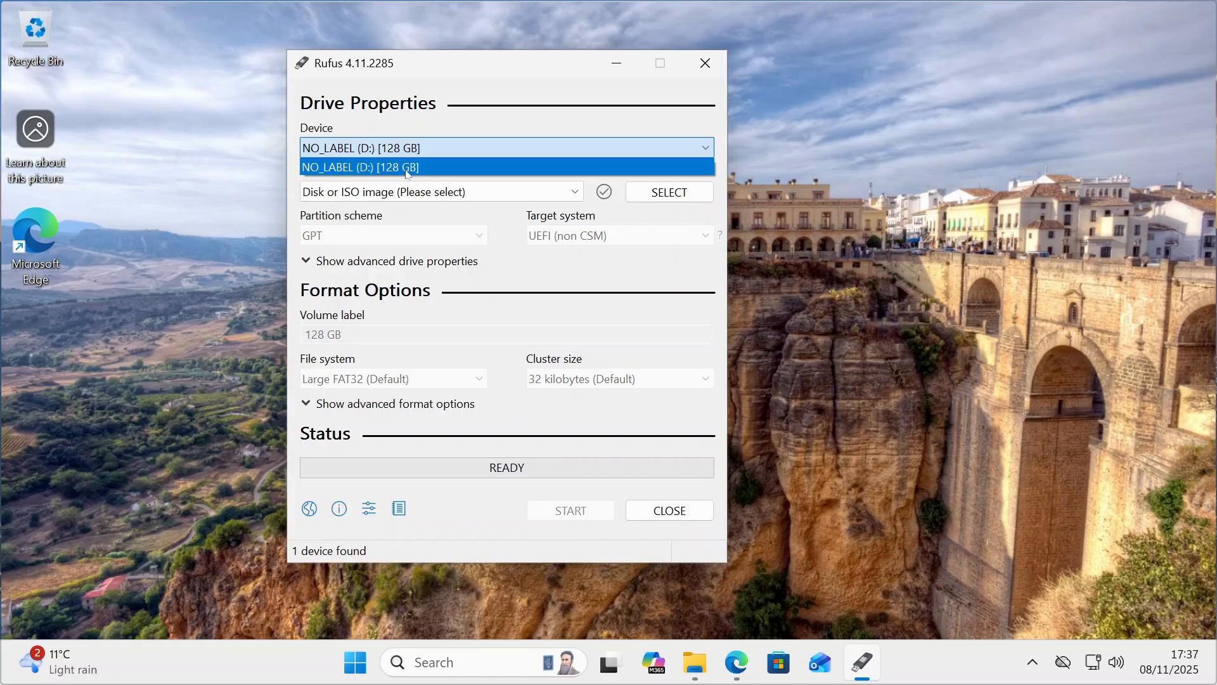
pyautogui.click(331, 170)
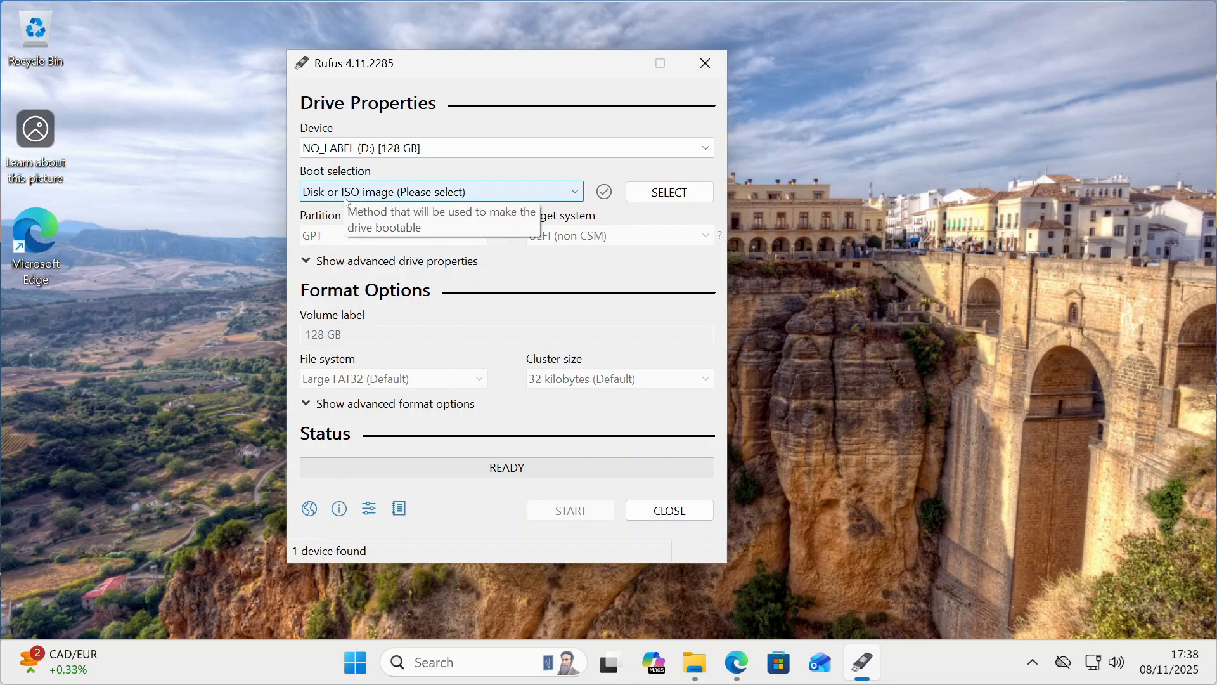
# Load Win11_25H2_EnglishInternational_x64.iso from Downloads as the boot image and set the partition scheme to MBR
pyautogui.click(682, 199)
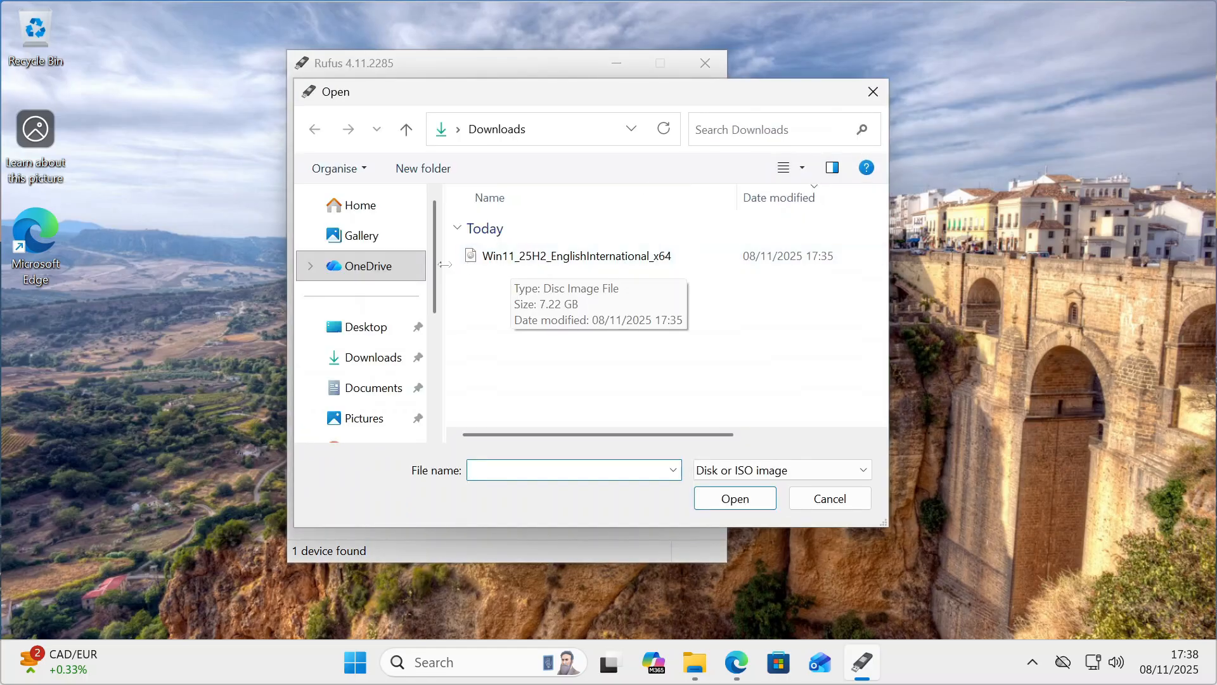
pyautogui.doubleClick(549, 256)
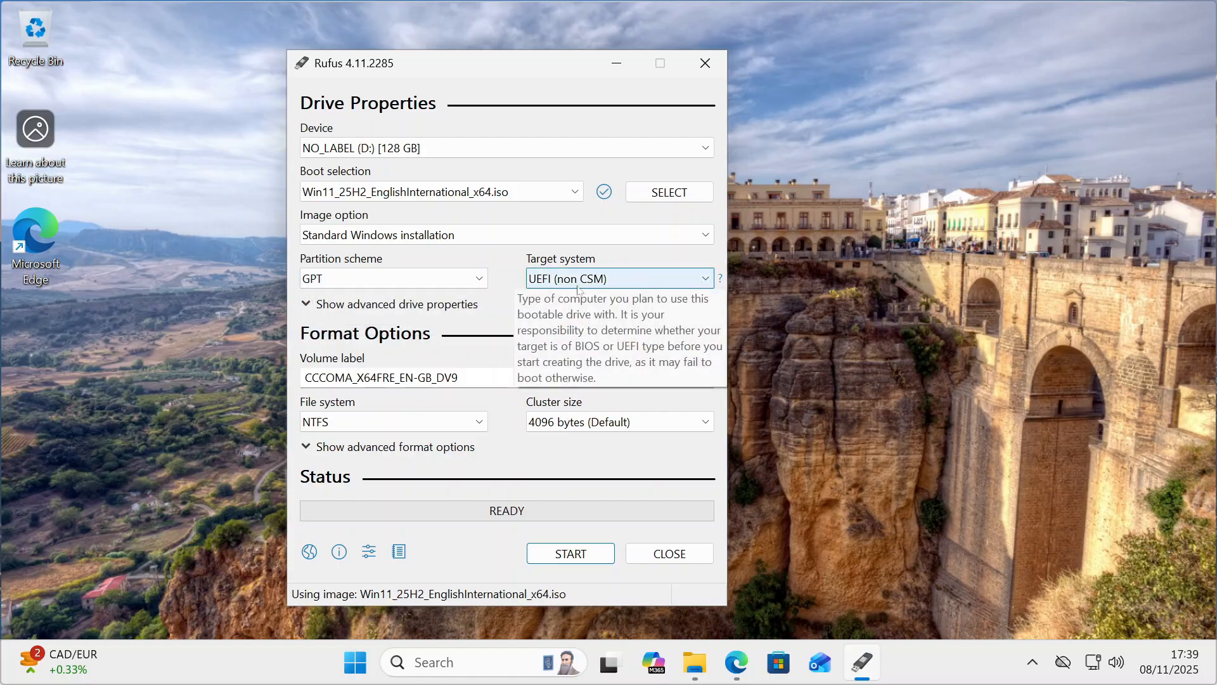
pyautogui.click(367, 282)
pyautogui.click(330, 295)
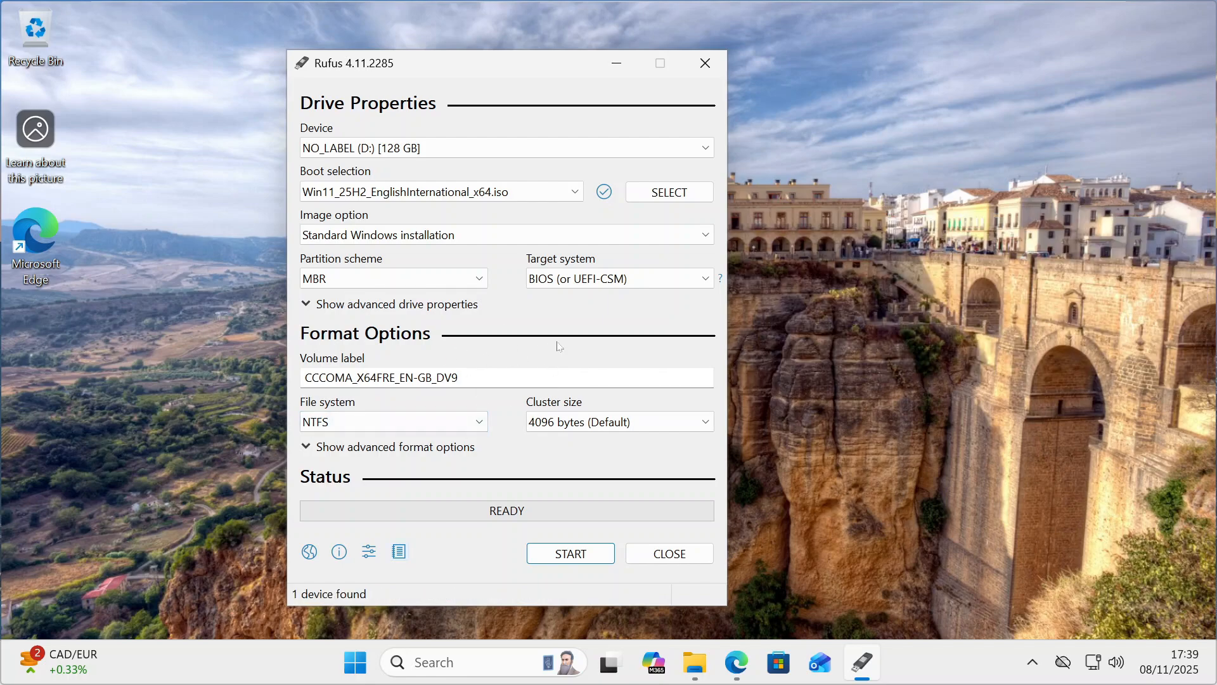
# Start creating the drive, turning off removal of the 4GB+ RAM, Secure Boot and TPM 2.0 requirement and enabling local account creation
pyautogui.click(581, 560)
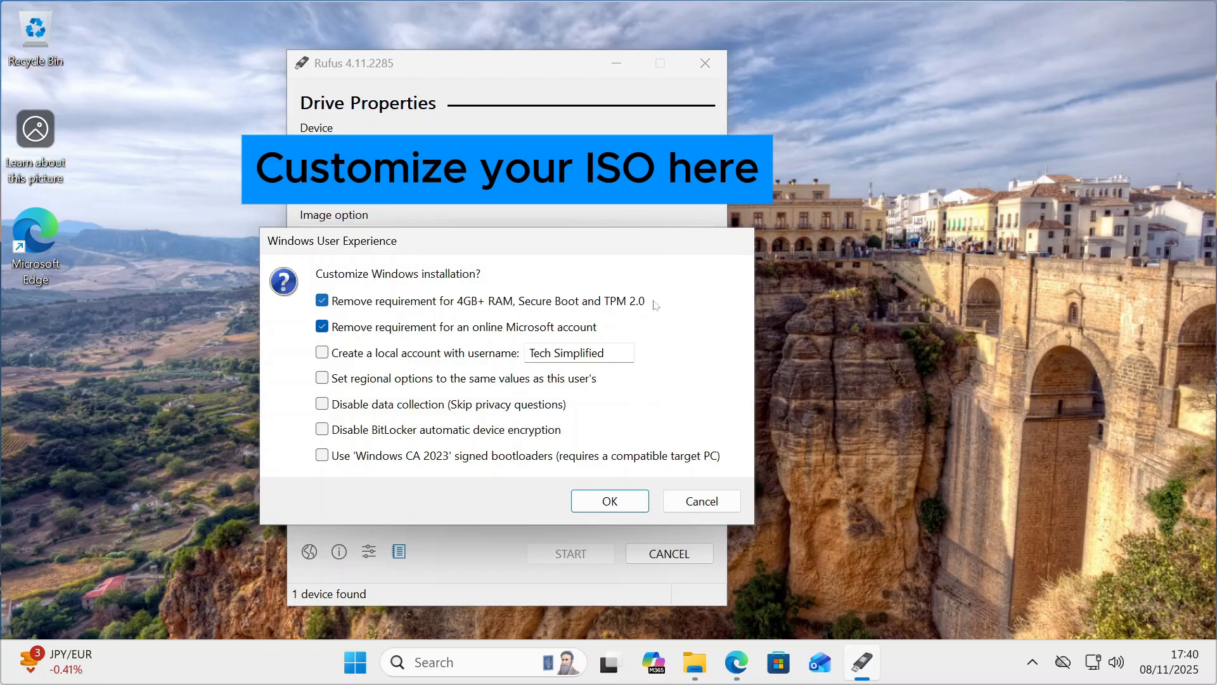
pyautogui.click(324, 302)
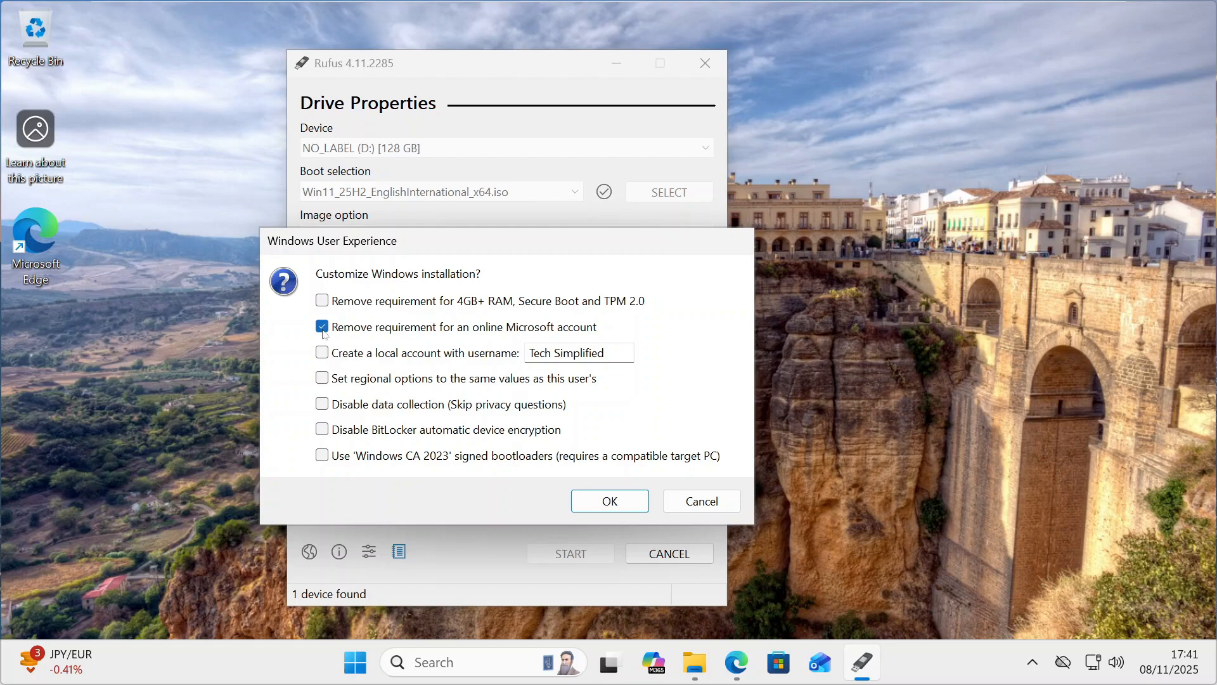
pyautogui.click(322, 352)
pyautogui.click(608, 502)
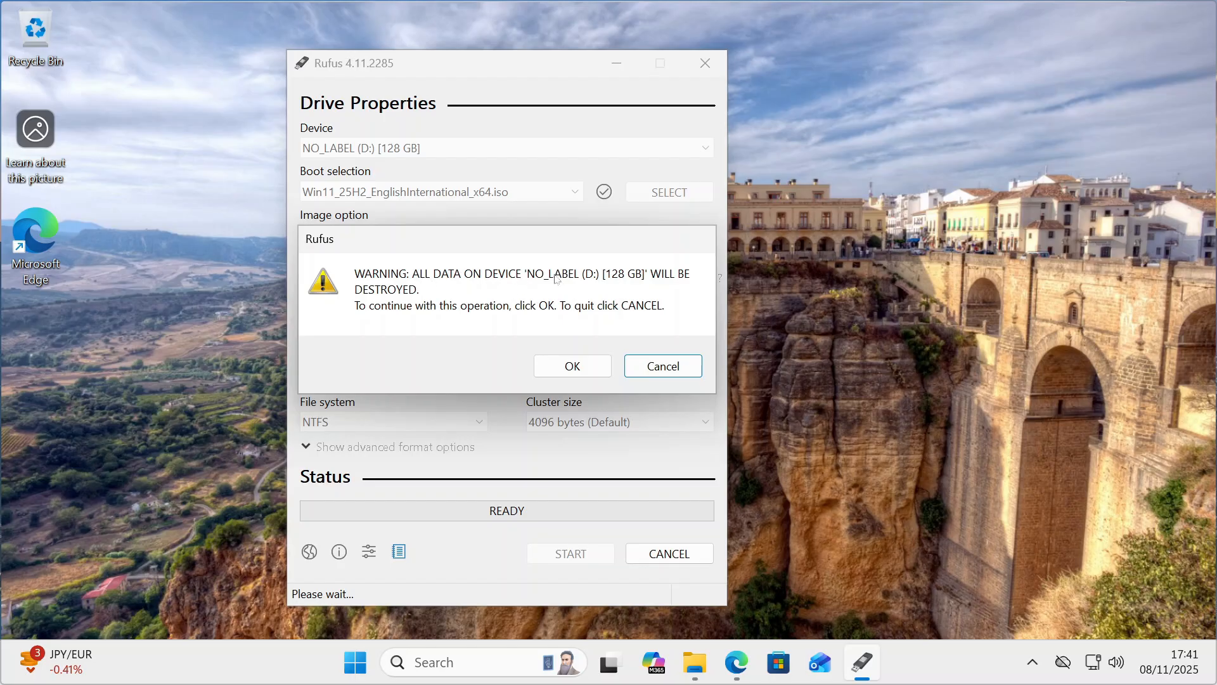
# Approve erasing all data on the 128 GB USB drive, let the image write complete, and close Rufus
pyautogui.click(570, 366)
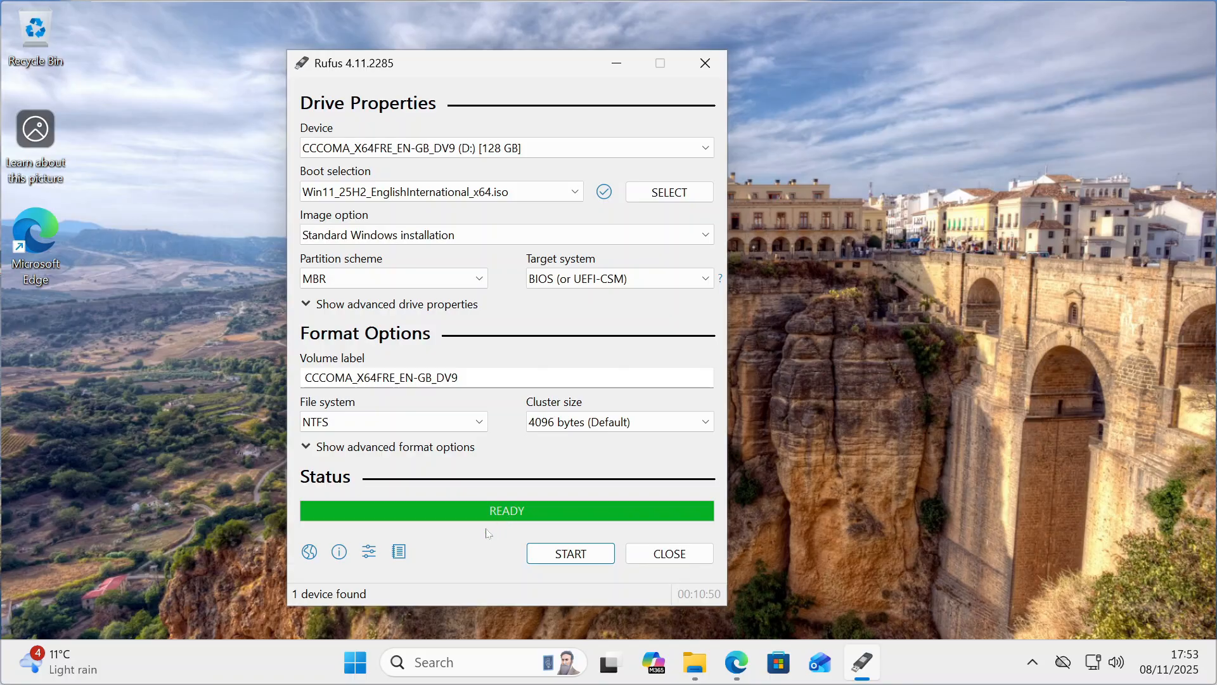
pyautogui.click(675, 556)
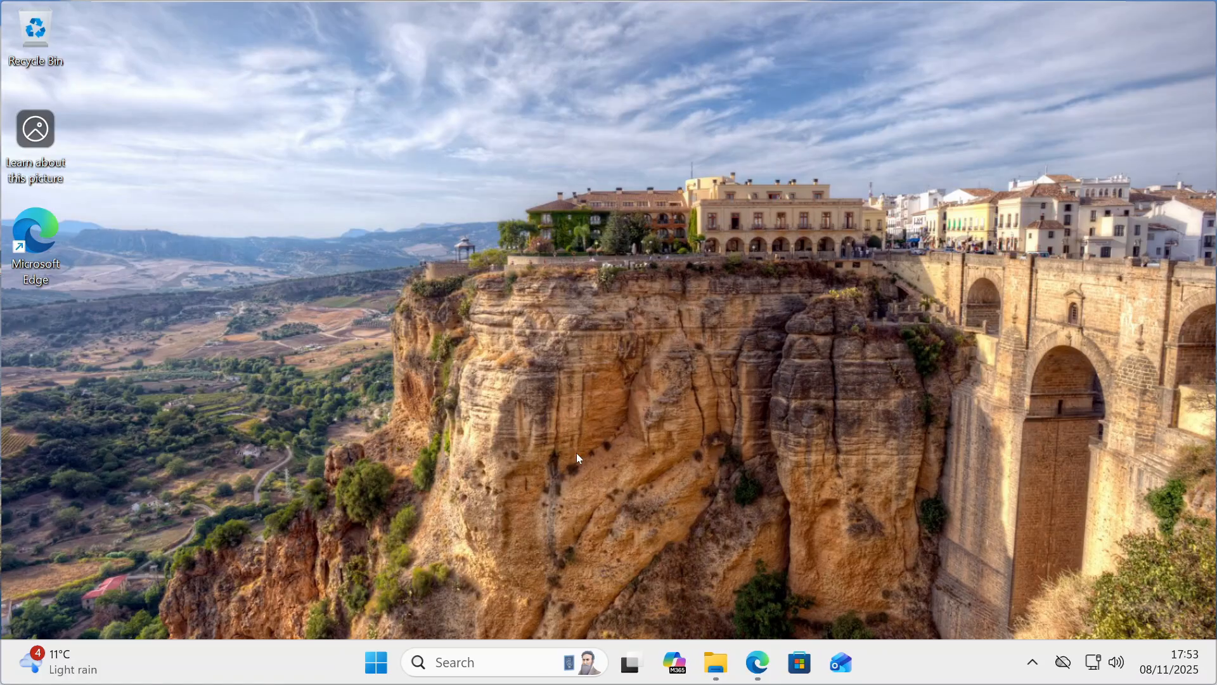